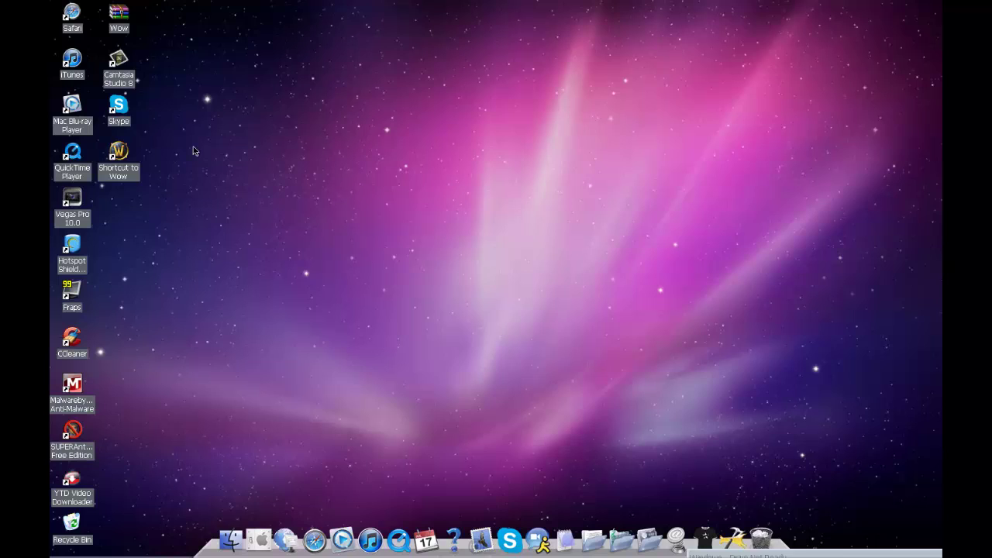
# Launch World of Warcraft three times, dismissing the floating point runtime error each time
pyautogui.doubleClick(121, 163)
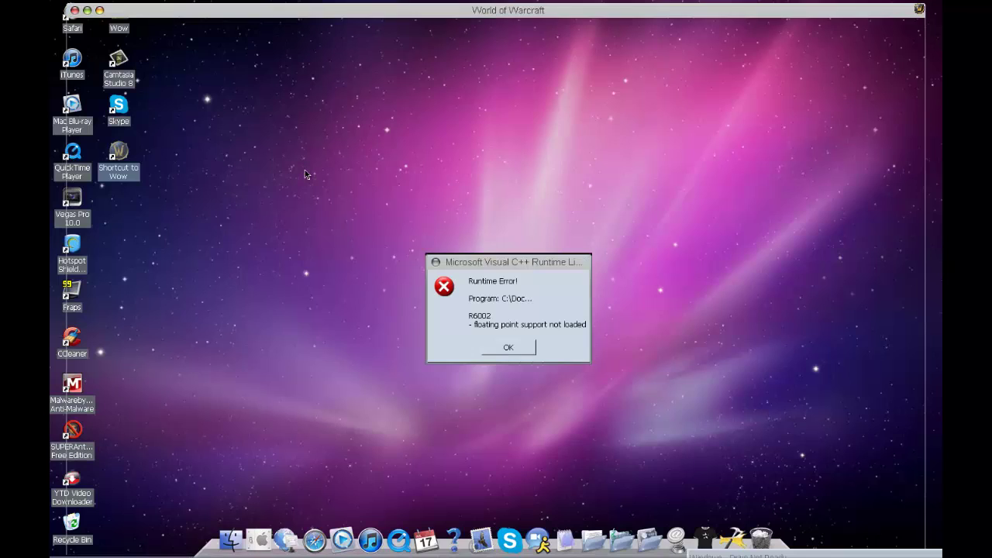
pyautogui.click(519, 348)
pyautogui.doubleClick(120, 153)
pyautogui.click(520, 348)
pyautogui.doubleClick(116, 155)
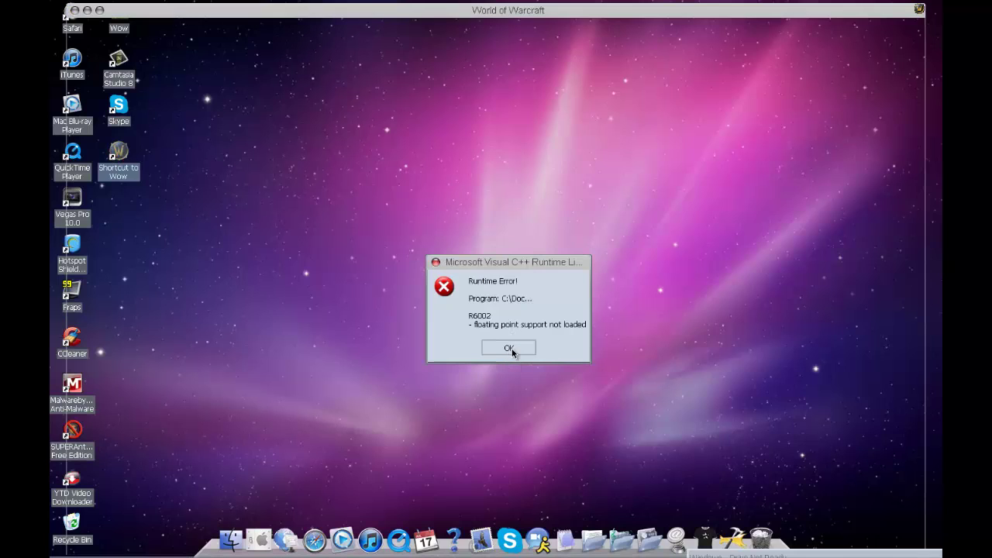
pyautogui.click(508, 349)
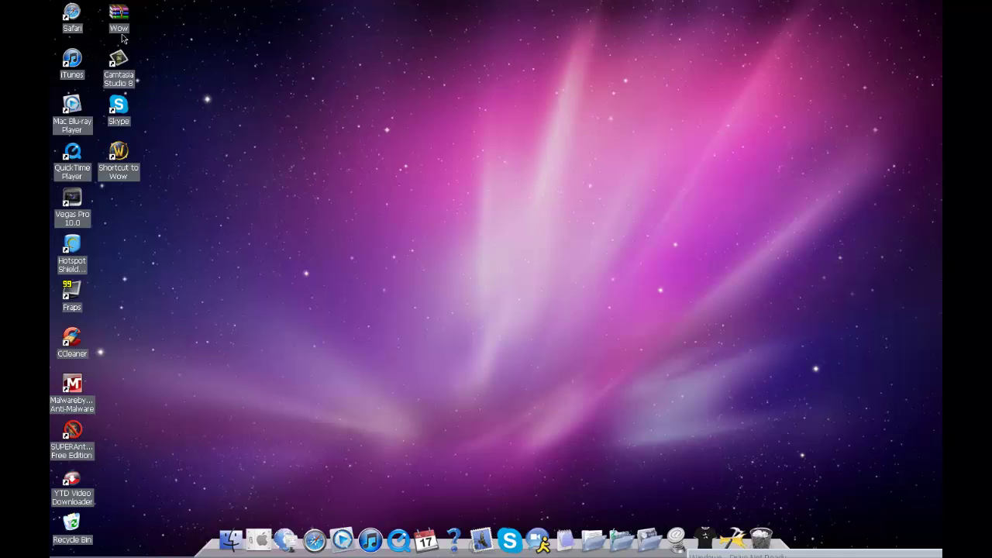
# Bring the Safari window forward and search Google for 'winrar'
pyautogui.click(205, 551)
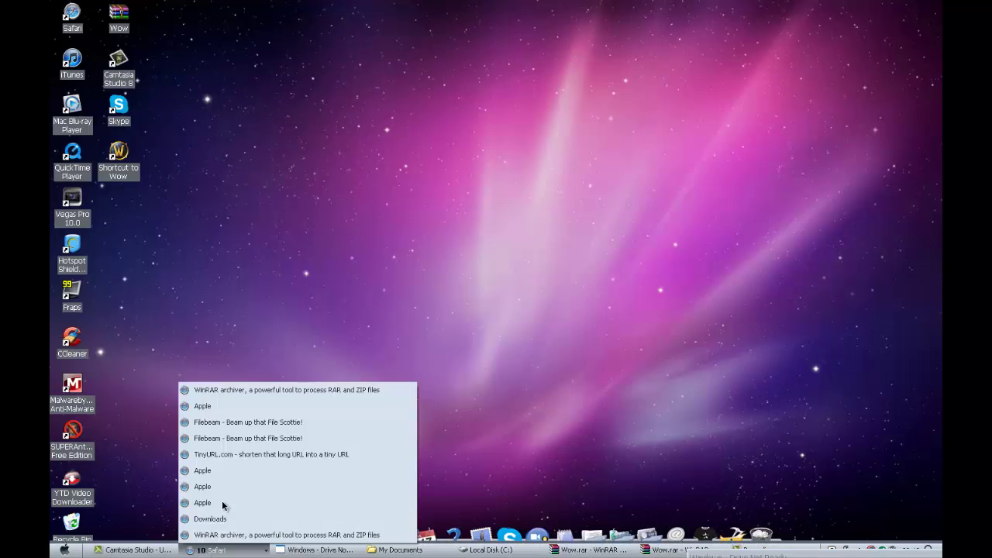
pyautogui.click(237, 407)
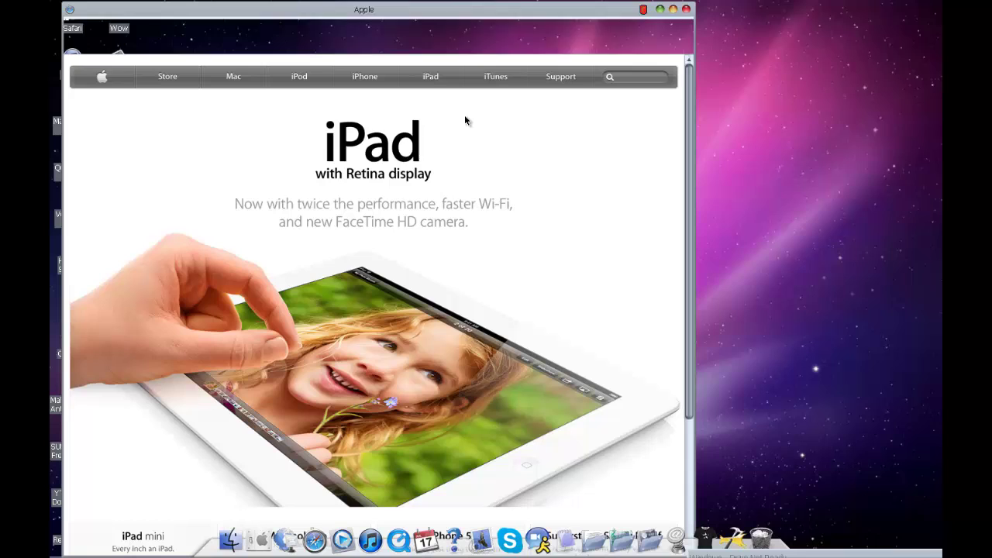
pyautogui.click(506, 29)
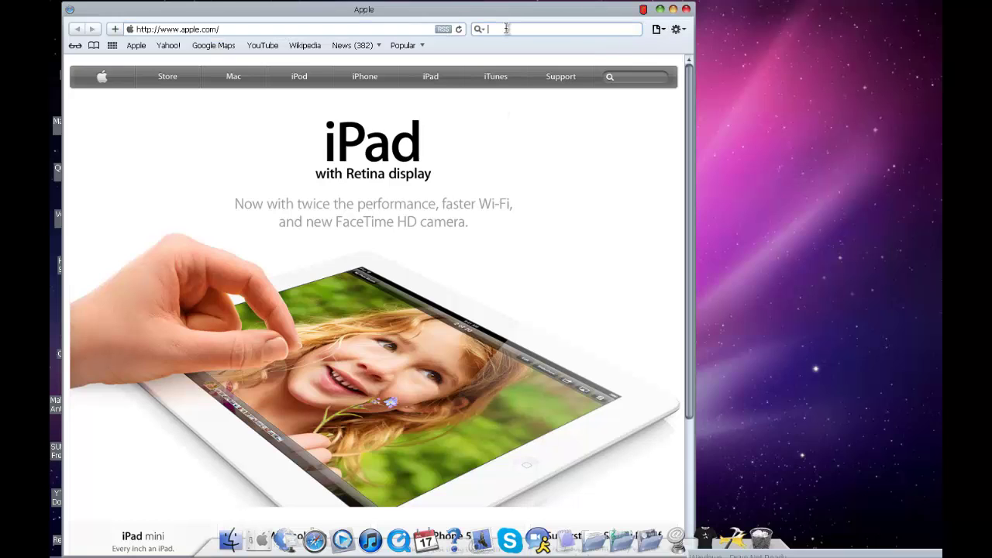
pyautogui.write('winrar')
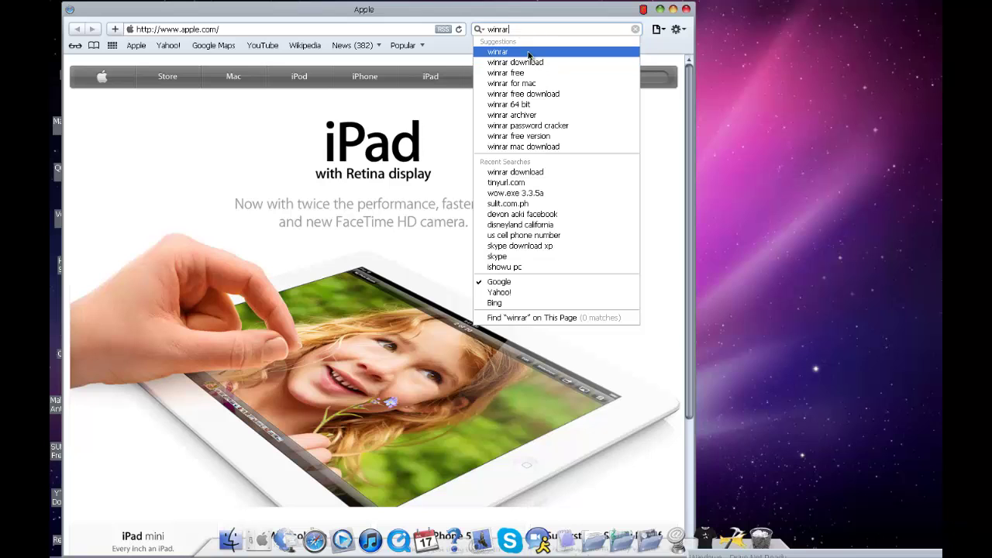
pyautogui.click(530, 53)
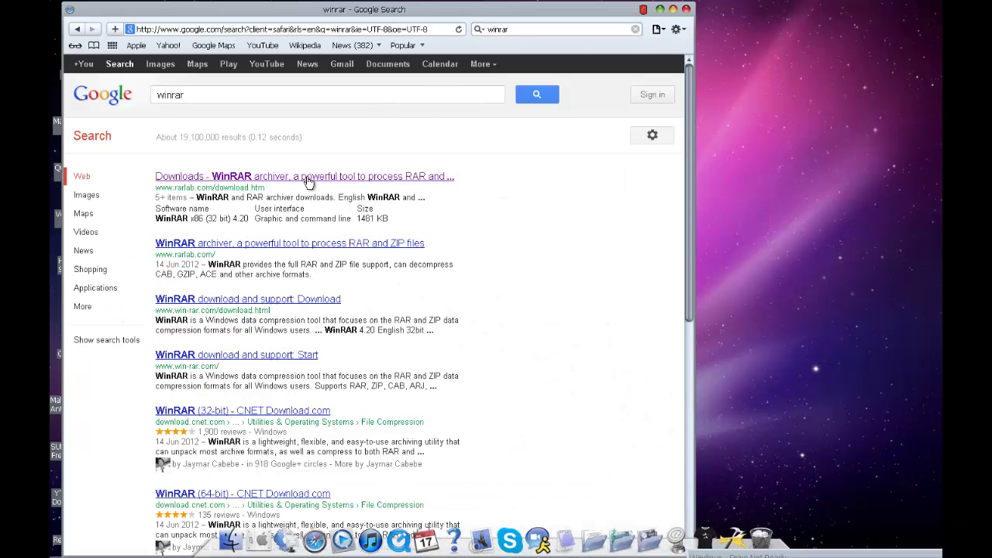
# Open rarlab.com/download.htm and save RAR 4.20 for Mac OS X
pyautogui.click(316, 182)
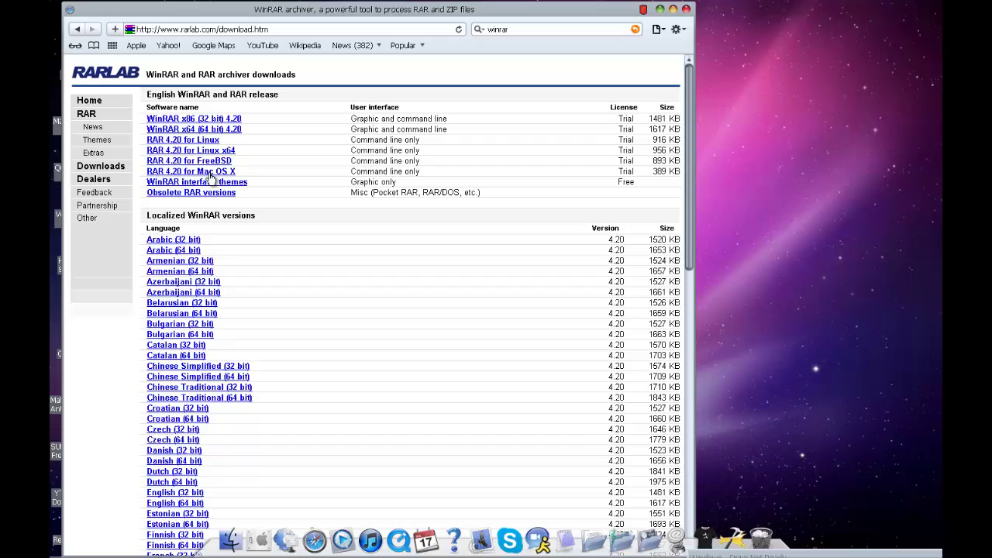
pyautogui.click(209, 172)
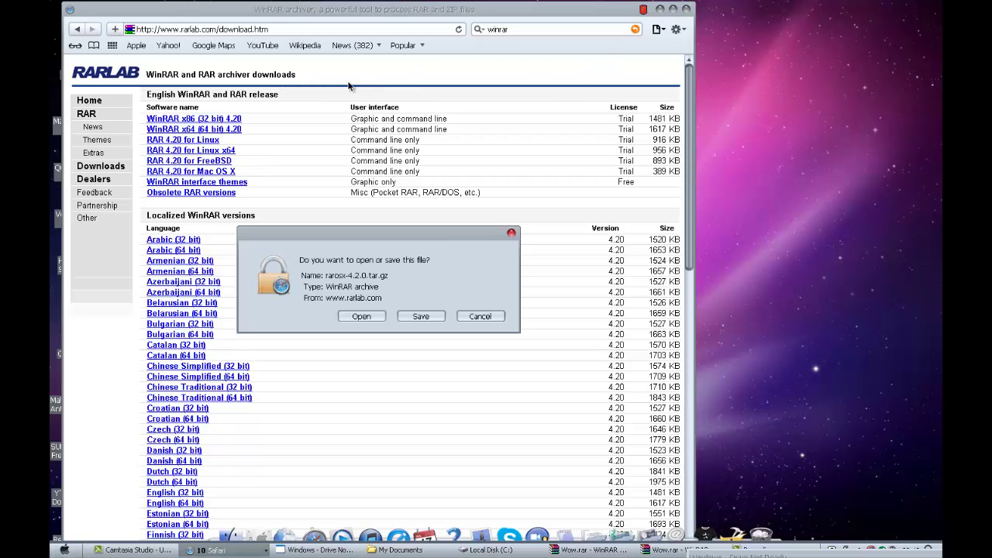
pyautogui.click(421, 318)
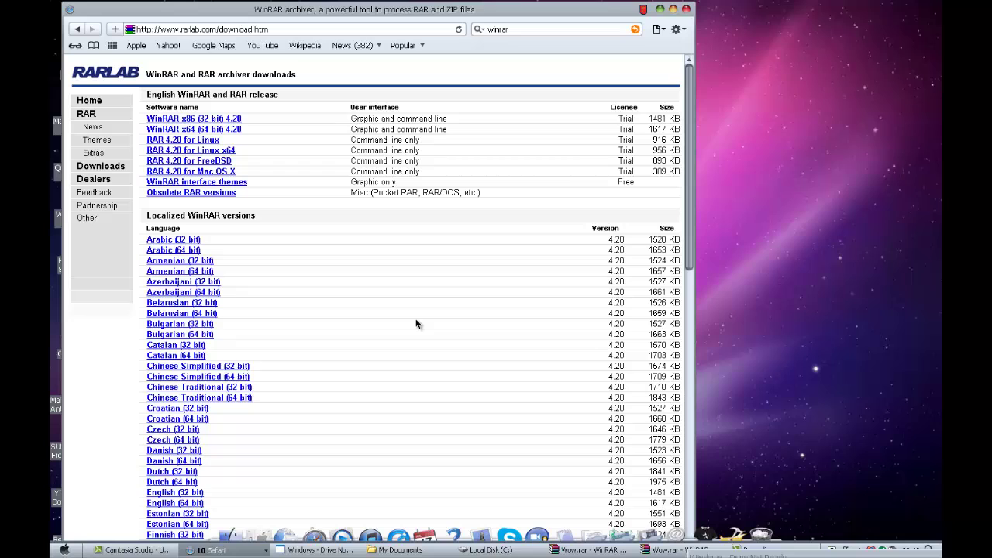
pyautogui.click(660, 10)
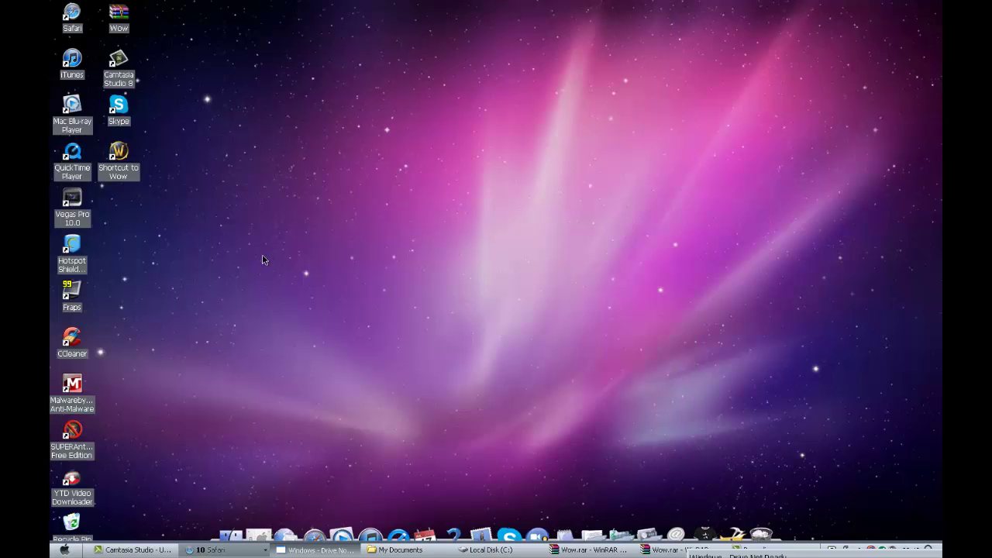
pyautogui.click(206, 549)
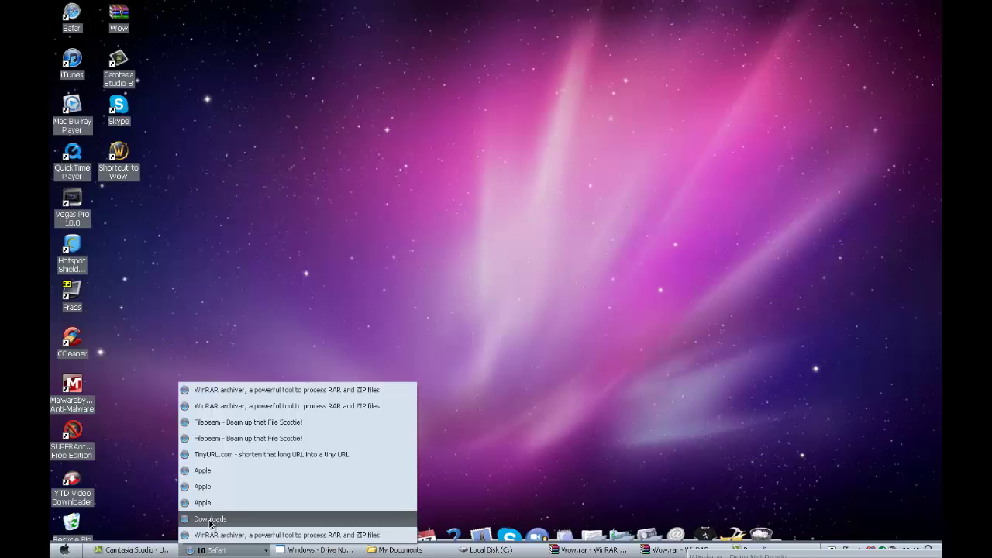
pyautogui.click(210, 518)
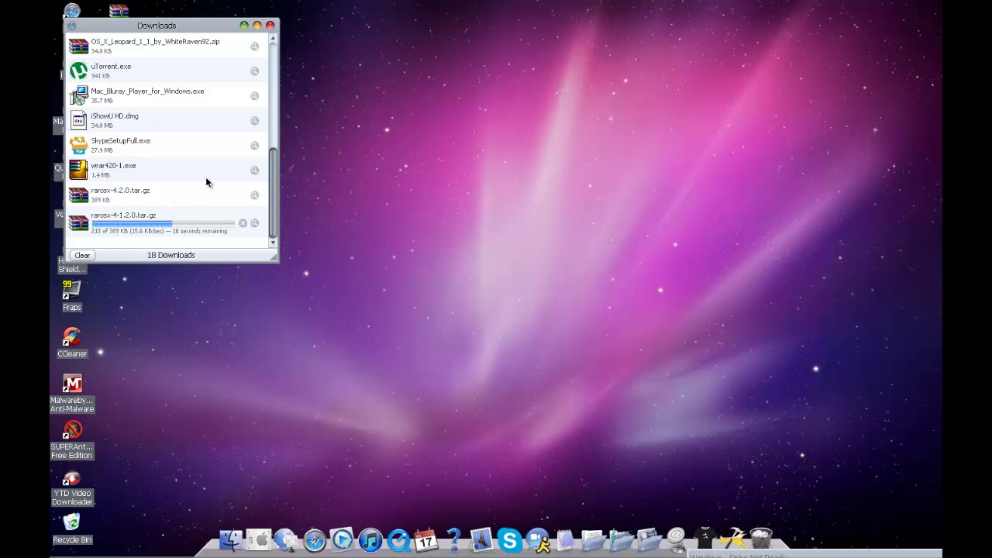
pyautogui.click(257, 26)
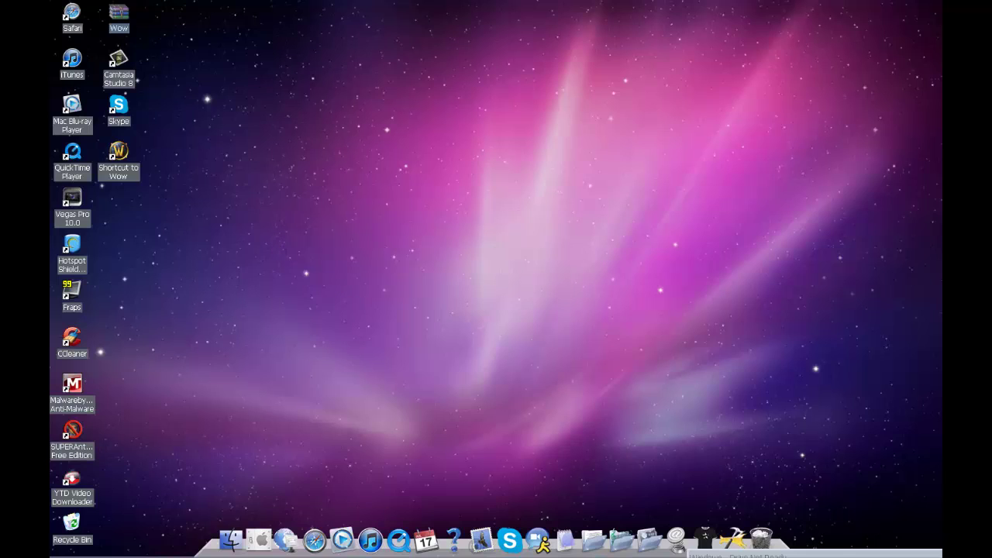
pyautogui.moveTo(409, 553)
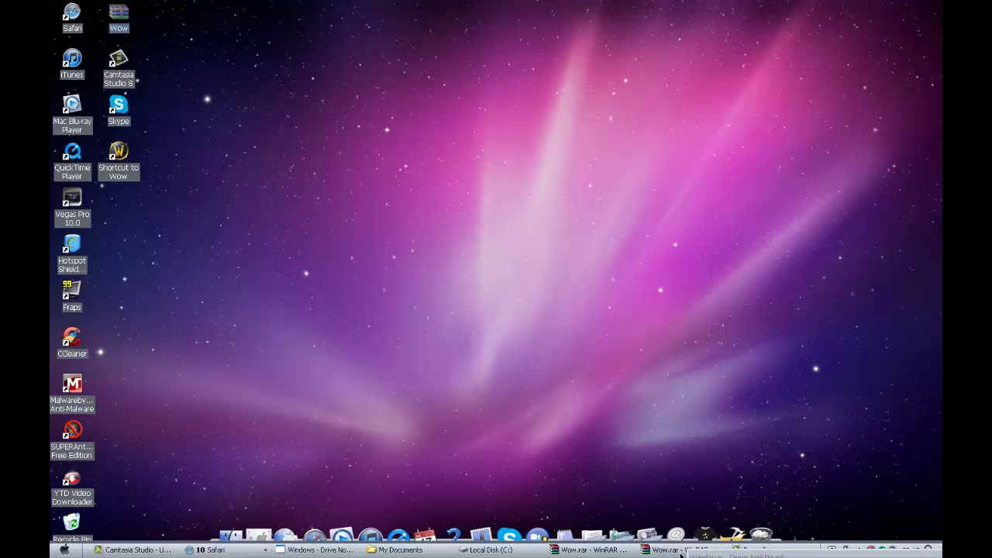
pyautogui.click(870, 547)
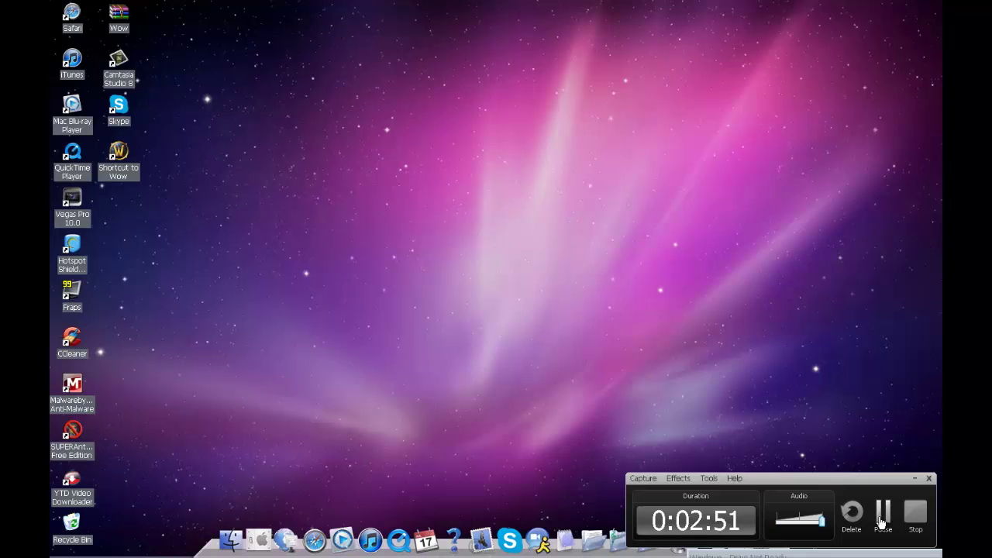
# Bring the TinyURL window forward and open its preview link in a new Safari window
pyautogui.click(881, 524)
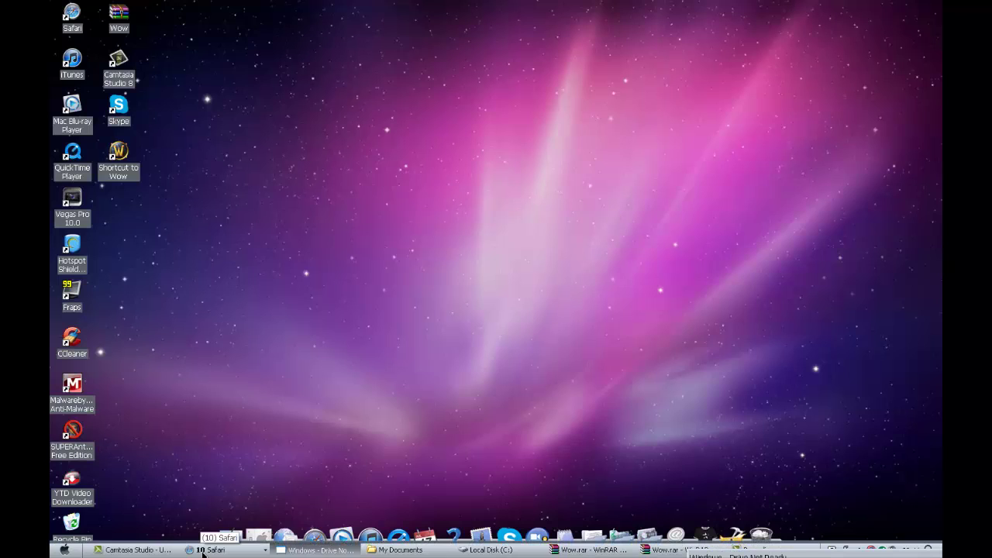
pyautogui.click(204, 550)
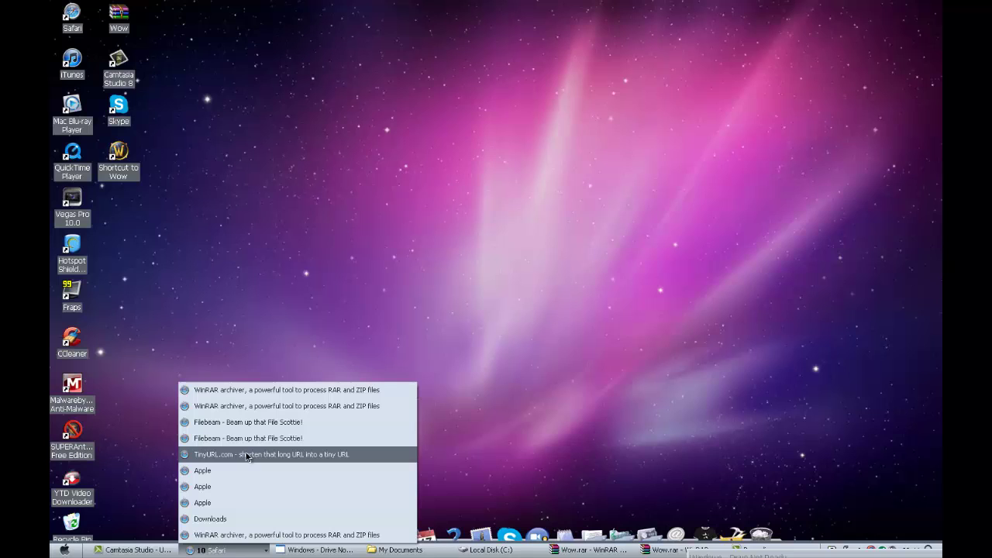
pyautogui.click(246, 457)
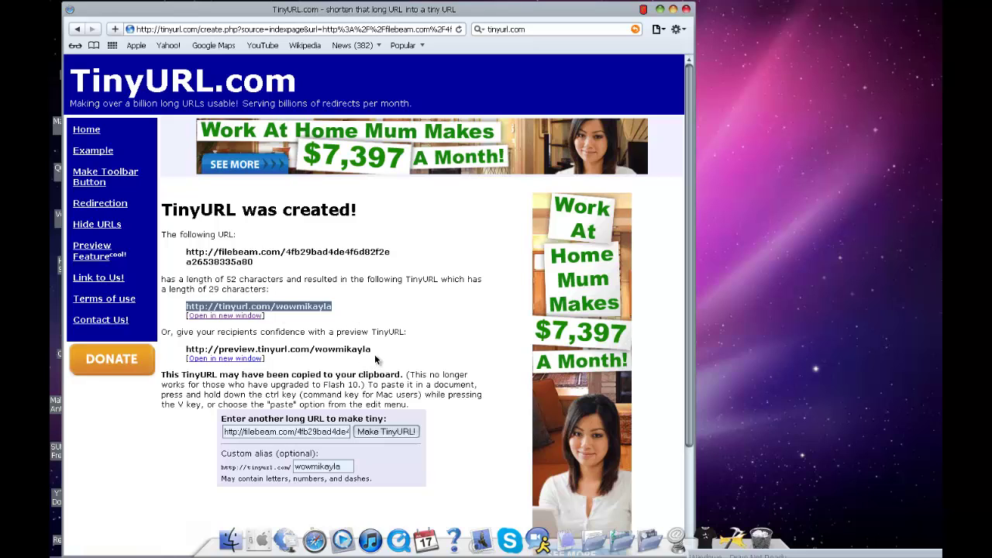
pyautogui.moveTo(372, 350); pyautogui.dragTo(187, 350)
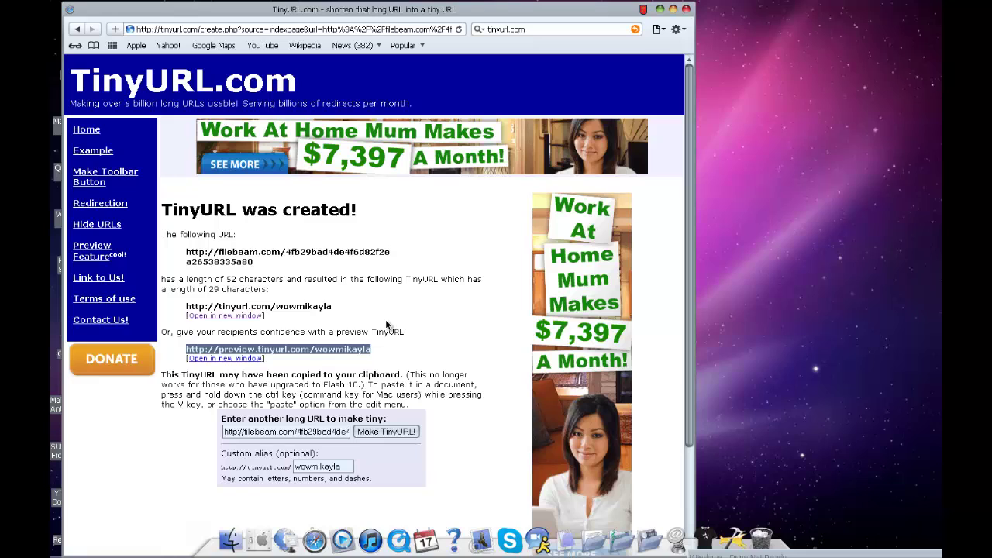
pyautogui.click(239, 367)
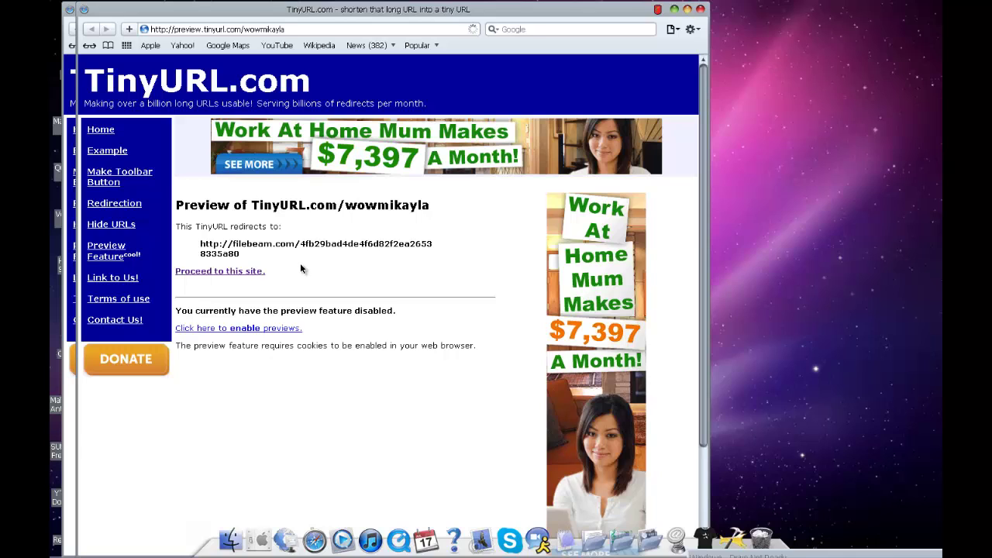
# Proceed to the Filebeam page and save the 2.7 MB Wow.rar archive
pyautogui.click(255, 272)
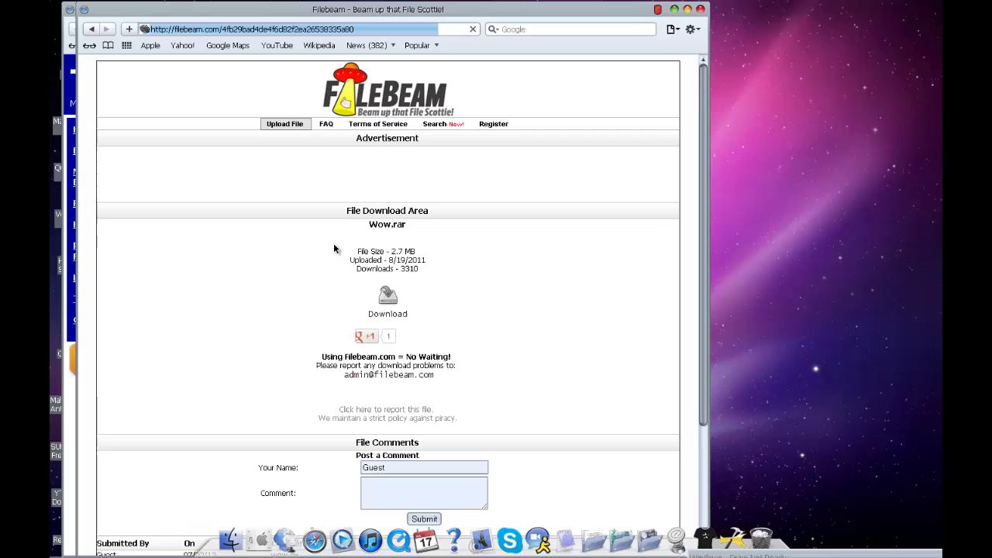
pyautogui.click(386, 301)
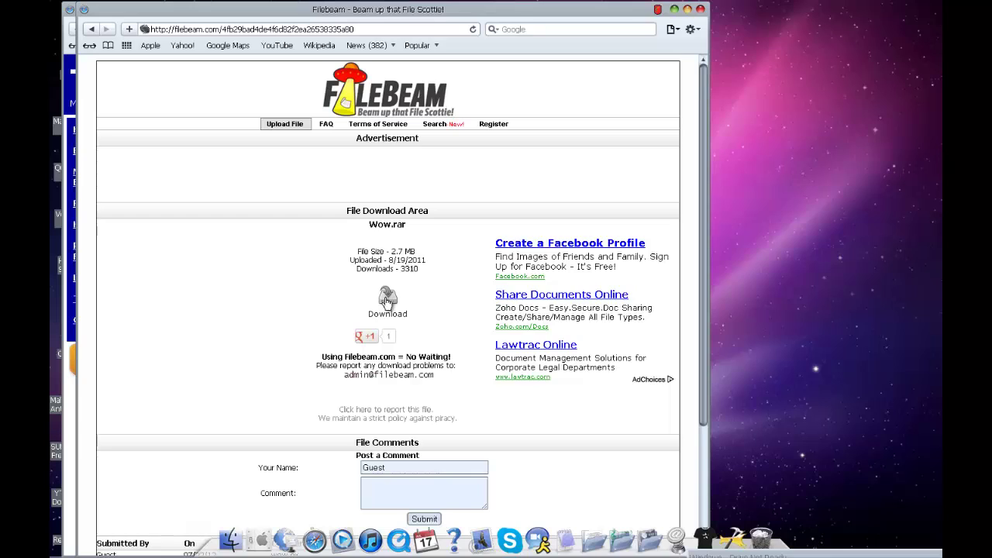
pyautogui.click(386, 301)
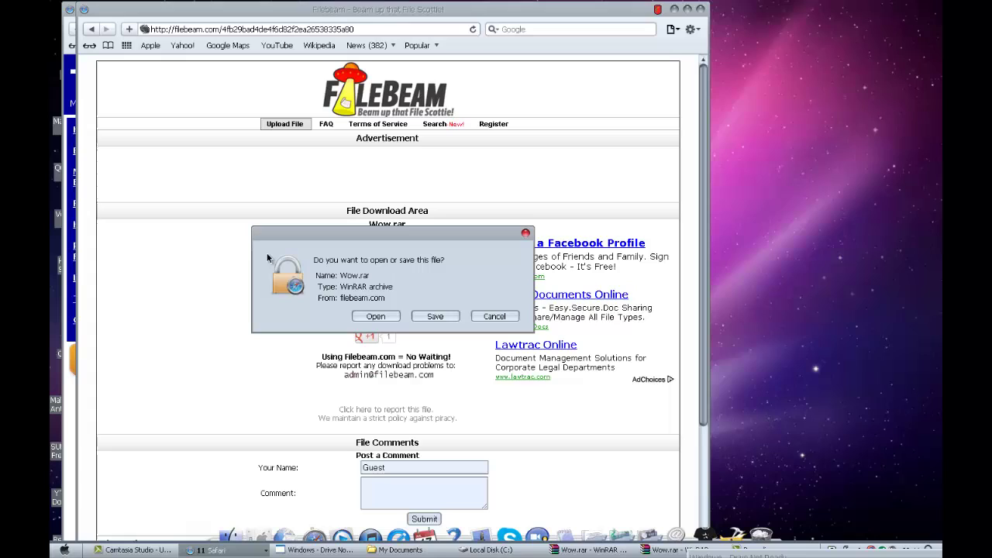
pyautogui.click(436, 318)
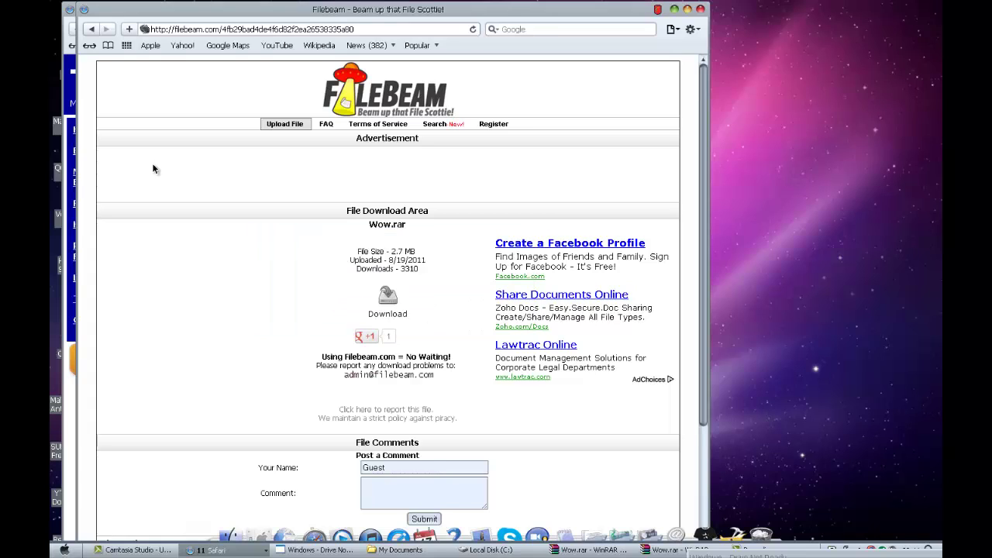
# Minimize the Filebeam window and watch Wow.rar's progress in Safari Downloads
pyautogui.click(675, 9)
pyautogui.click(254, 550)
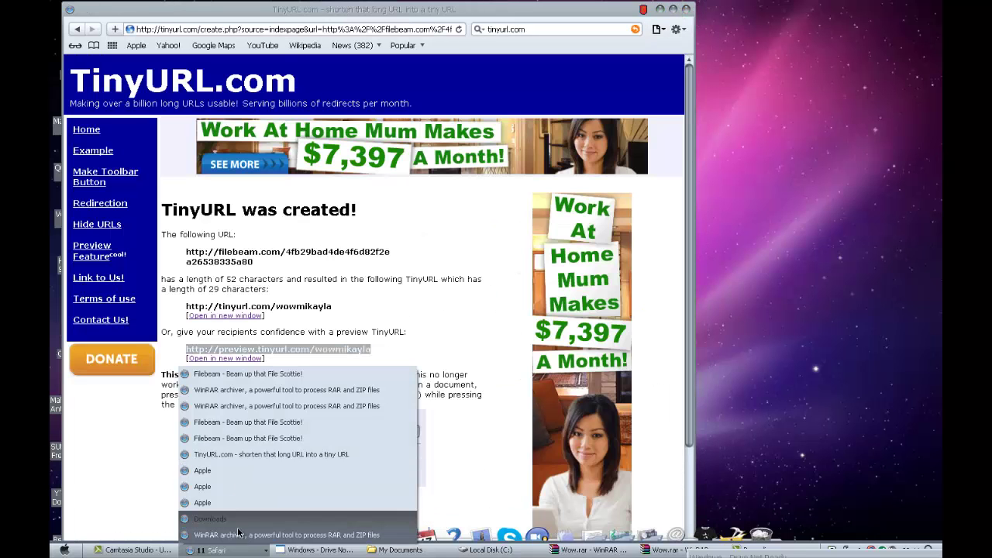
pyautogui.click(225, 519)
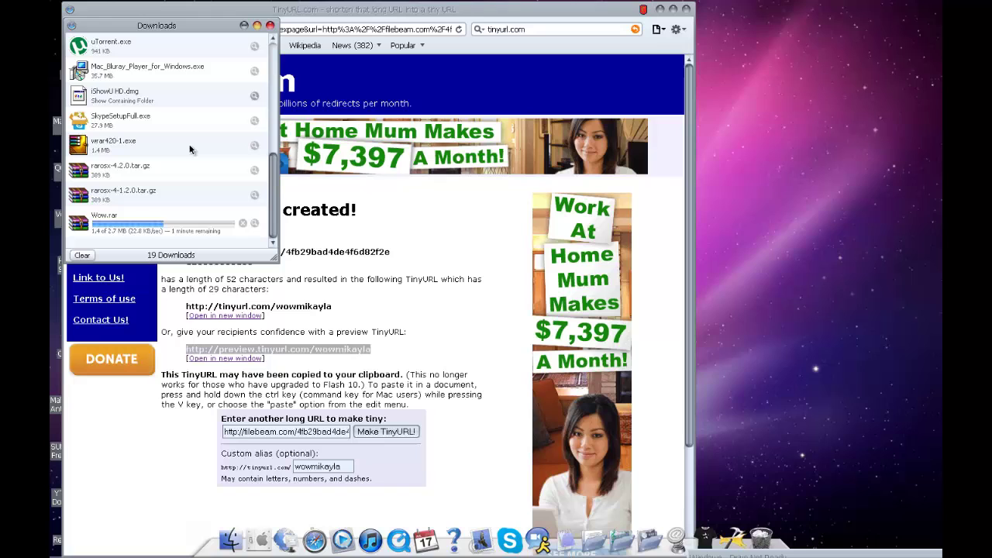
# Close the Downloads and TinyURL windows and select the Wow archive on the desktop
pyautogui.click(270, 26)
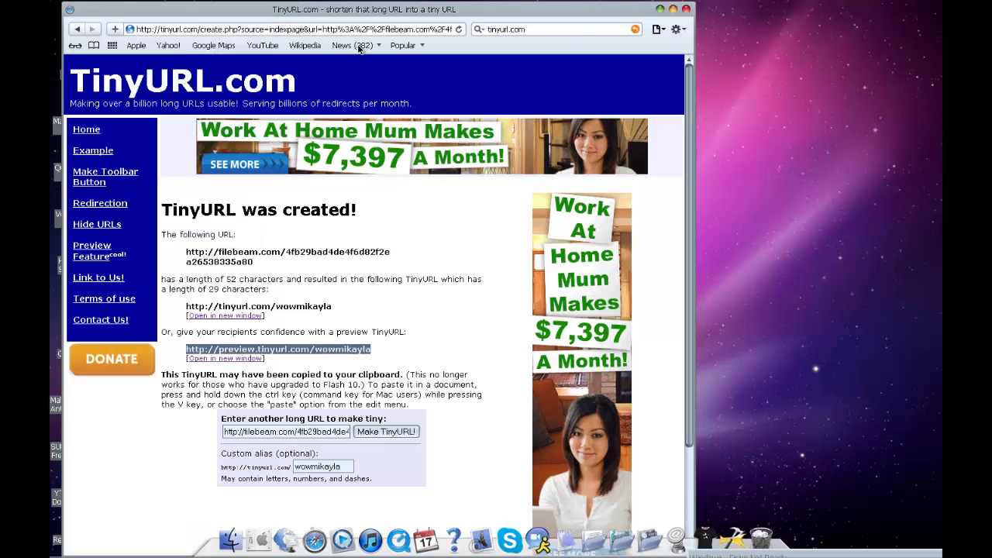
pyautogui.click(672, 10)
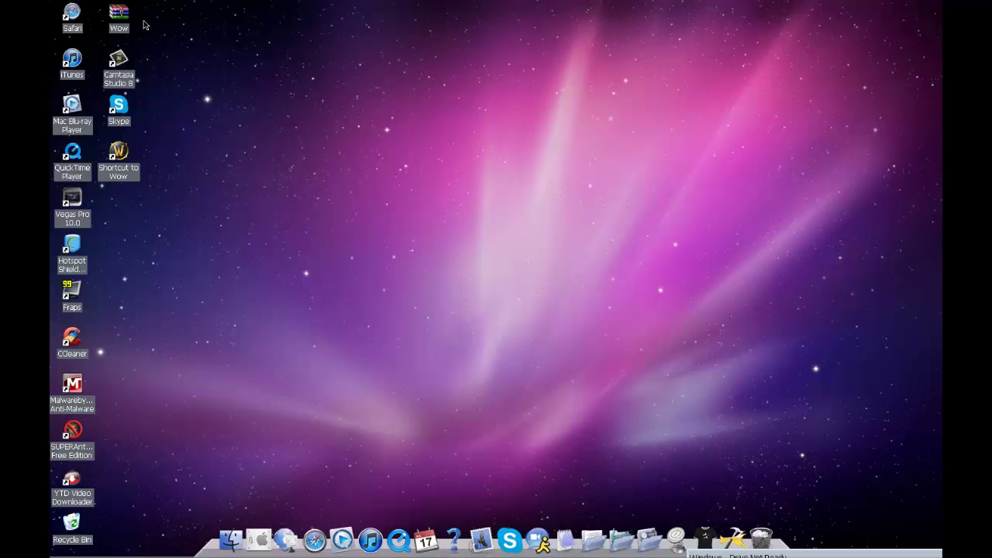
pyautogui.click(121, 21)
# Dismiss the runtime error and send 'Shortcut to Wow' to the Recycle Bin
pyautogui.click(118, 155)
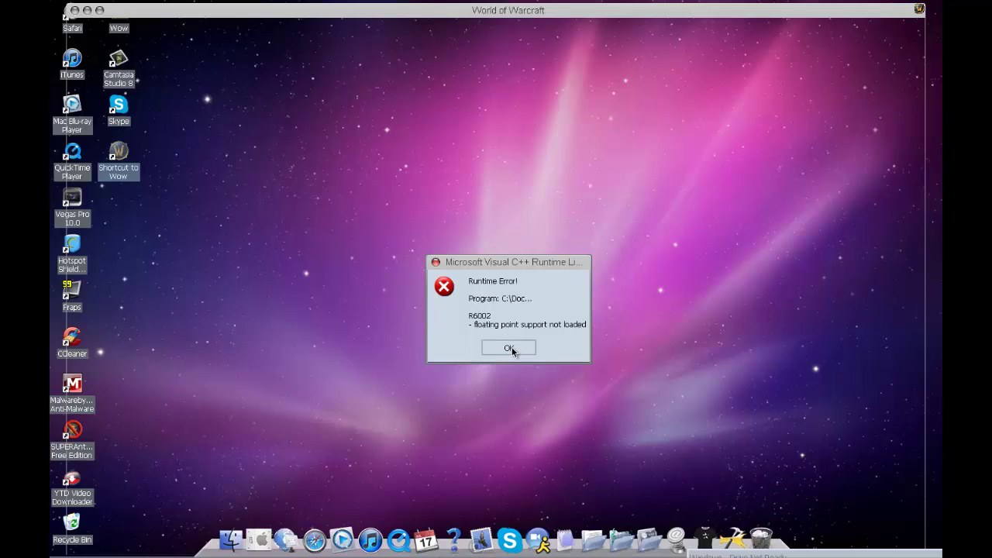
pyautogui.click(508, 349)
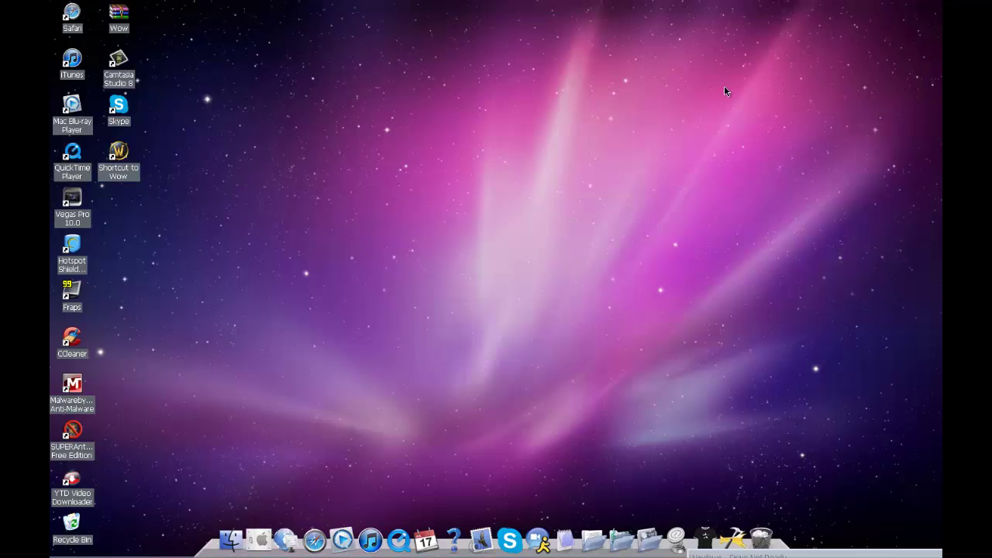
pyautogui.rightClick(122, 165)
pyautogui.click(235, 340)
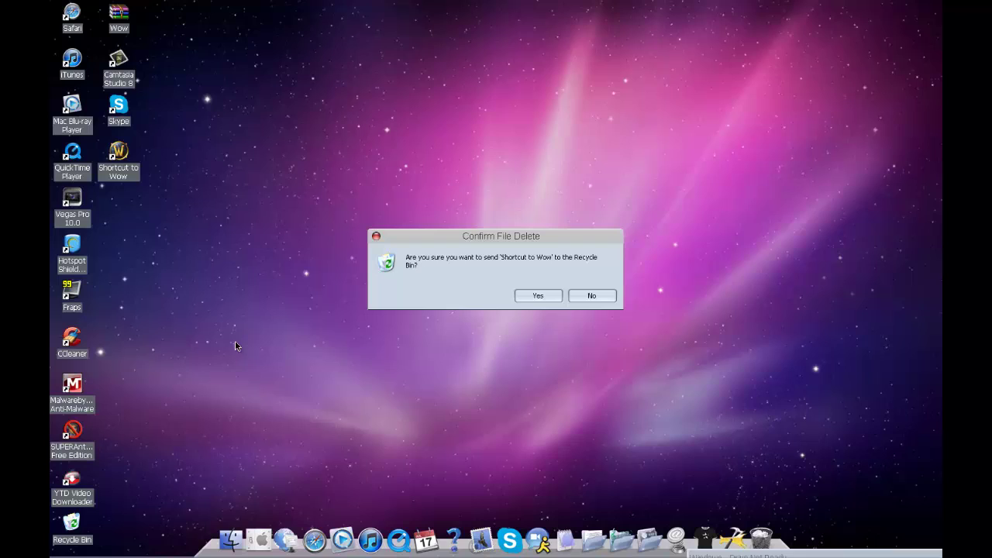
pyautogui.click(553, 299)
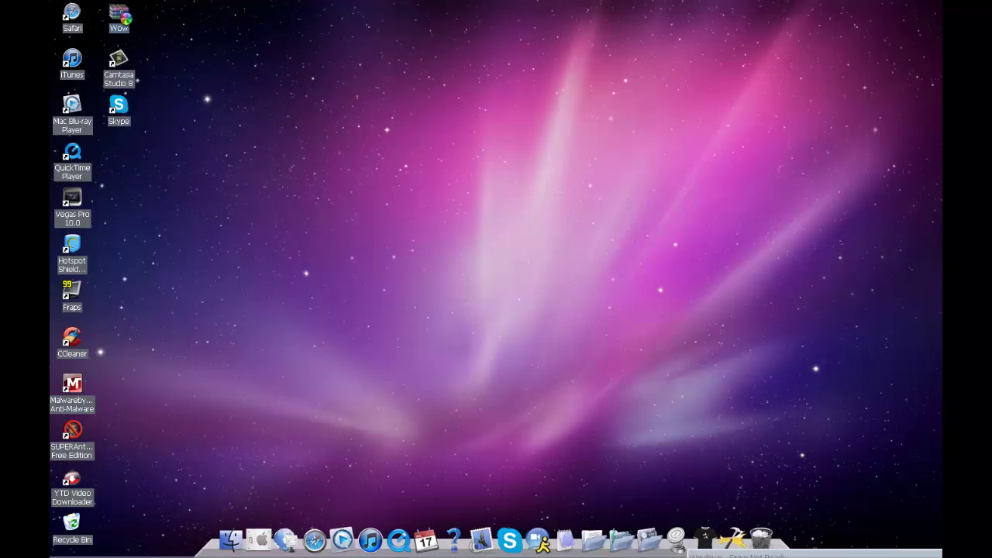
# Open Wow.rar and extract its Wow.exe (7,704,216 bytes) to the Desktop
pyautogui.doubleClick(119, 14)
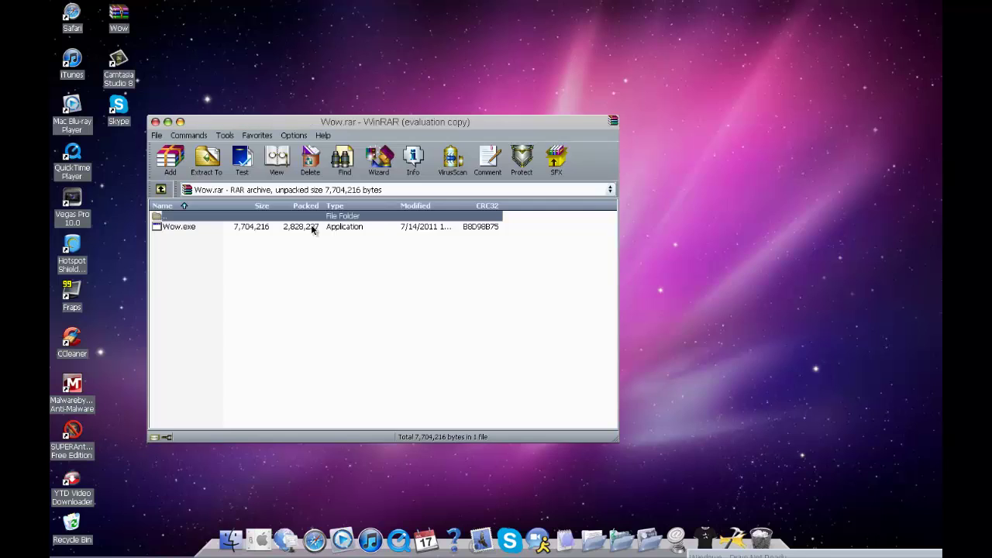
pyautogui.click(308, 229)
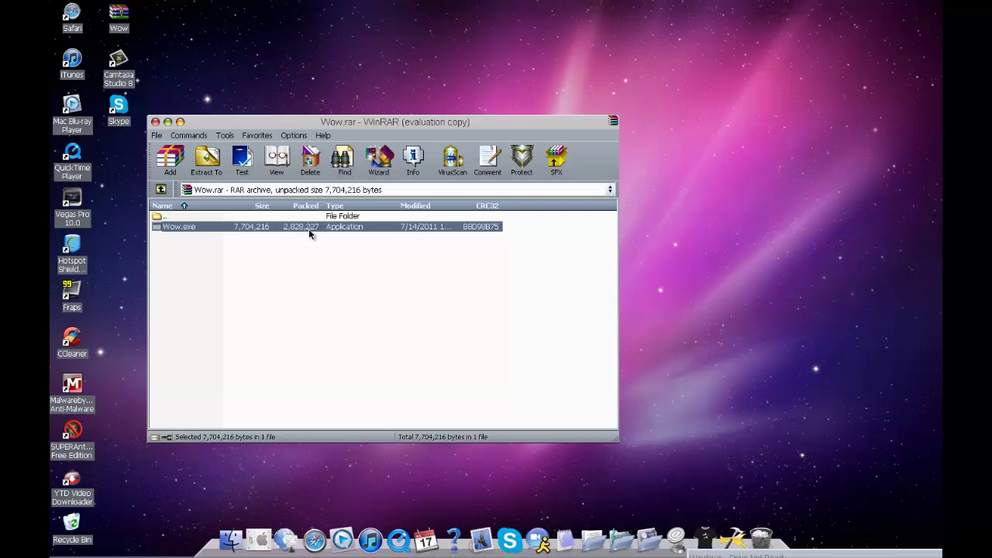
pyautogui.click(206, 160)
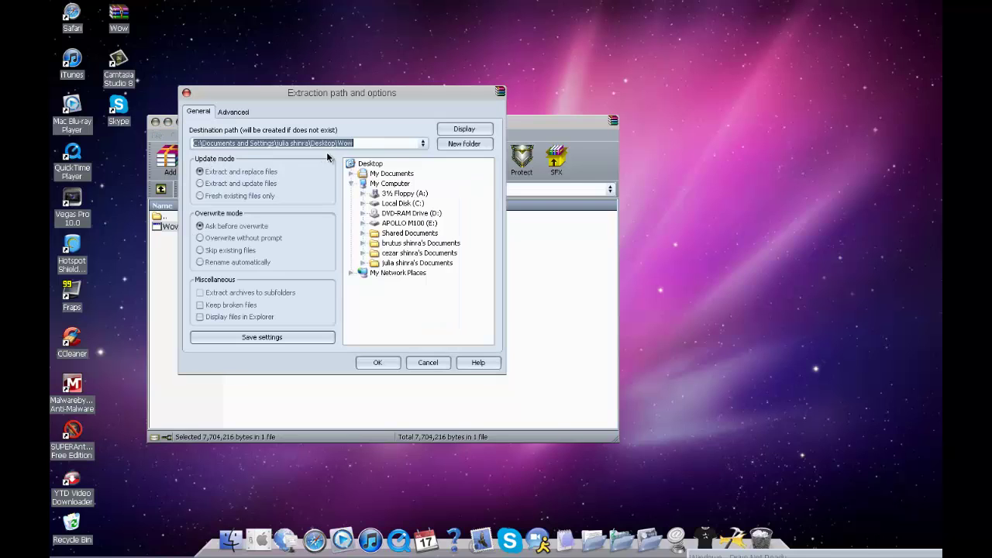
pyautogui.click(370, 163)
pyautogui.click(377, 362)
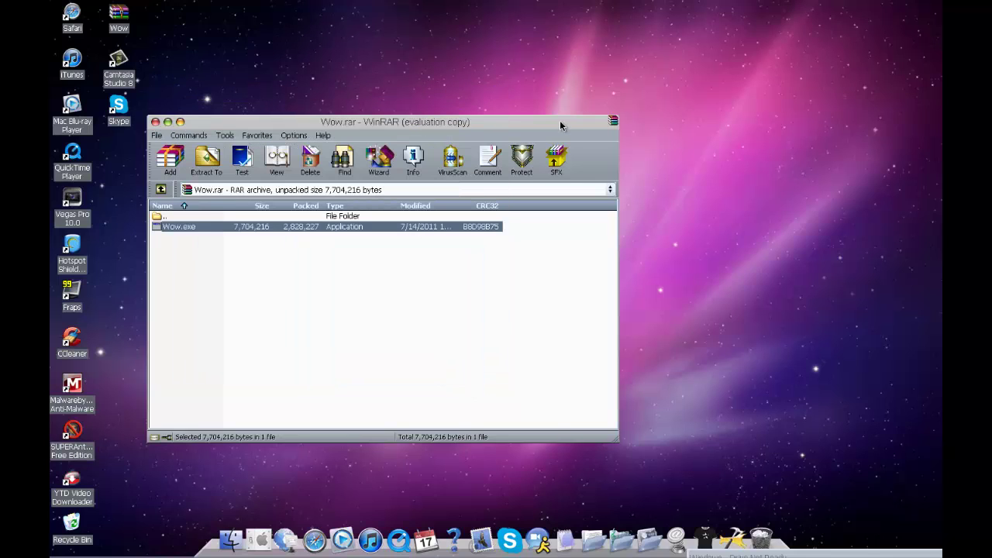
pyautogui.click(168, 122)
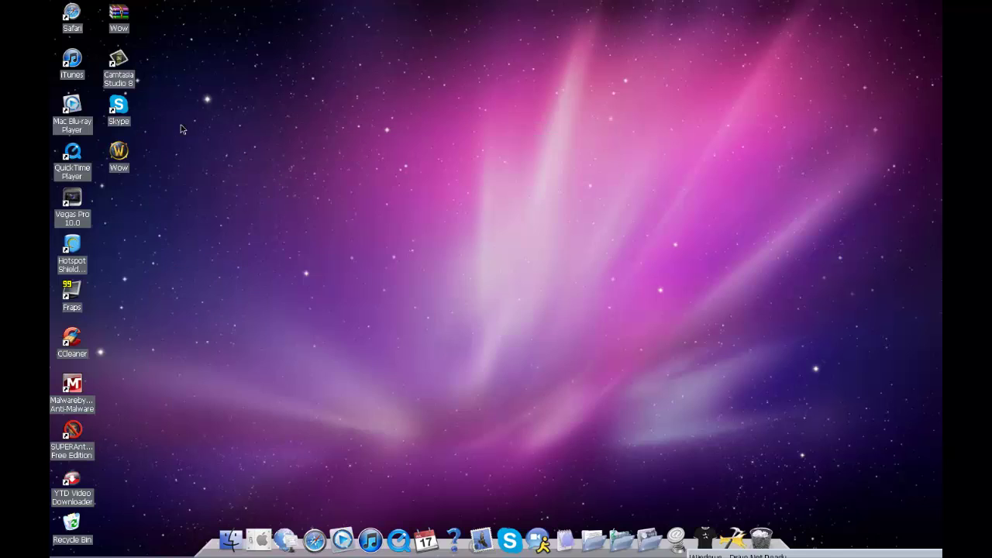
pyautogui.rightClick(118, 159)
pyautogui.click(187, 291)
pyautogui.moveTo(246, 555)
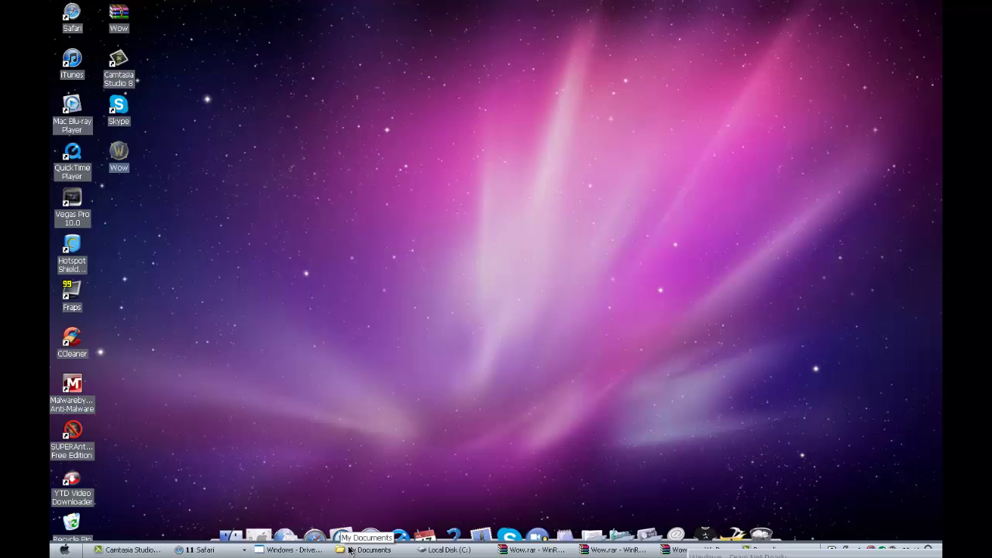
pyautogui.click(208, 551)
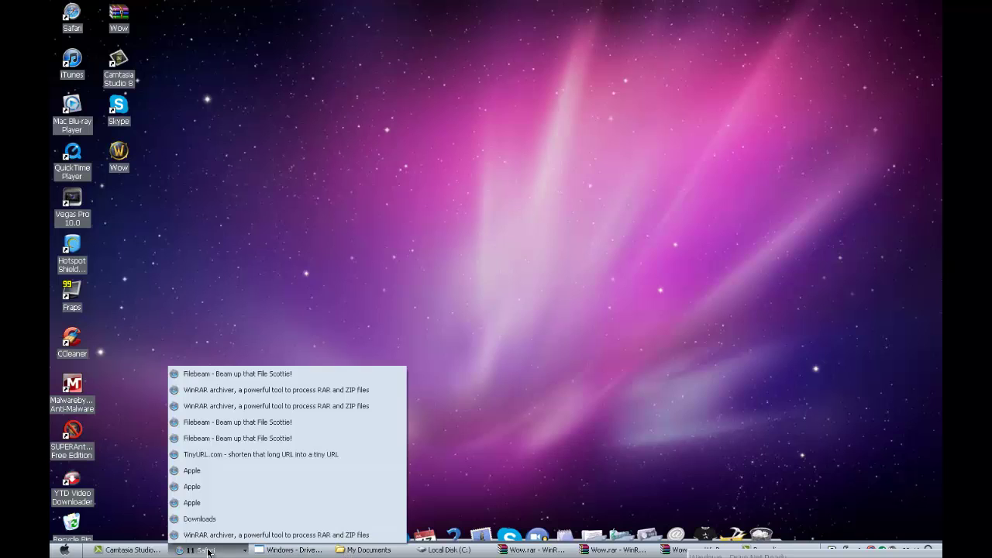
pyautogui.click(370, 551)
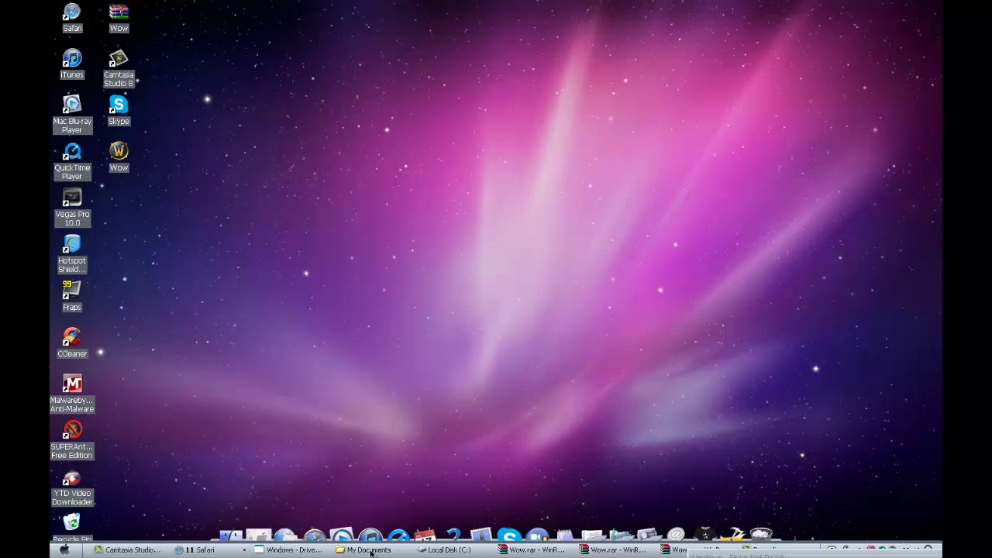
pyautogui.click(765, 549)
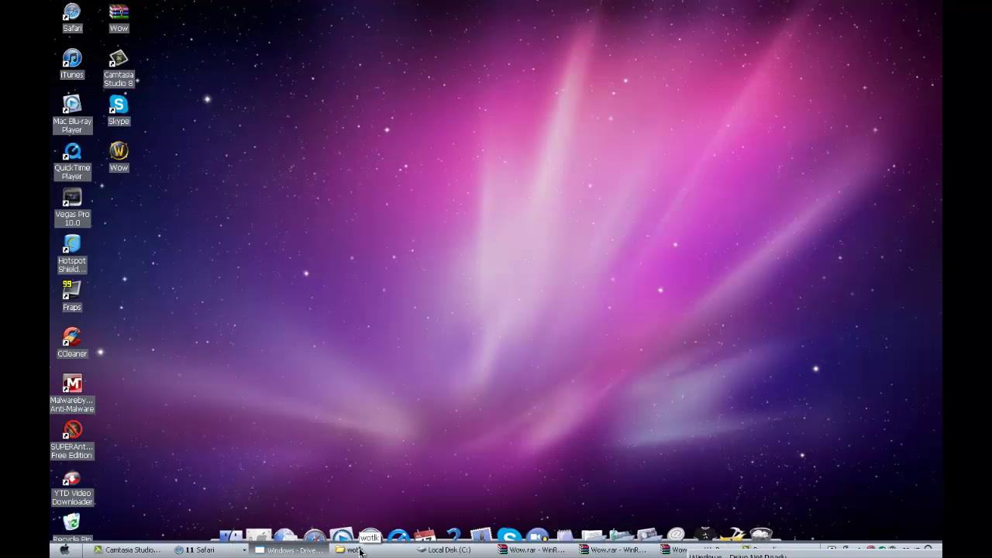
pyautogui.rightClick(116, 153)
# Copy the 7.34 MB Wow program into the wotlk folder, replacing the old 7.41 MB file
pyautogui.click(196, 284)
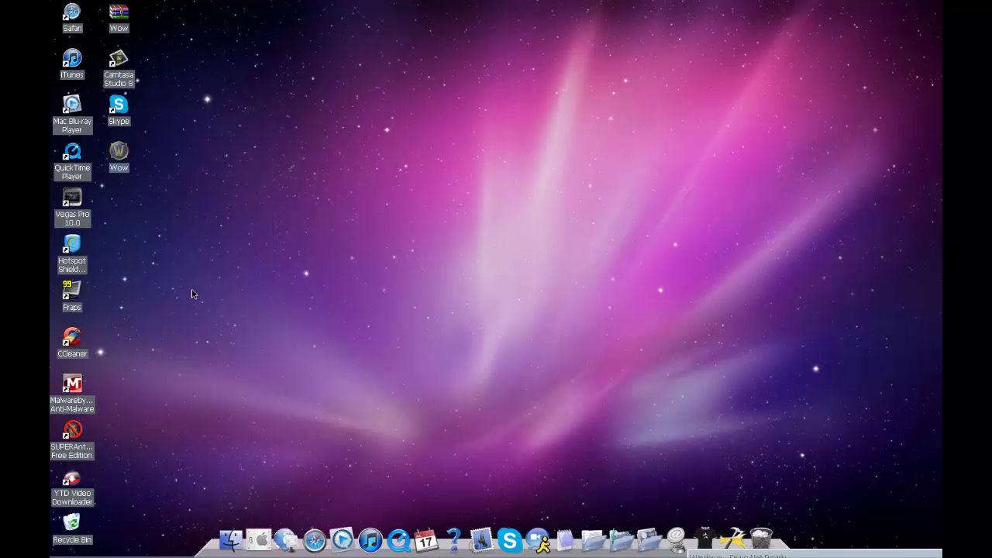
pyautogui.click(352, 546)
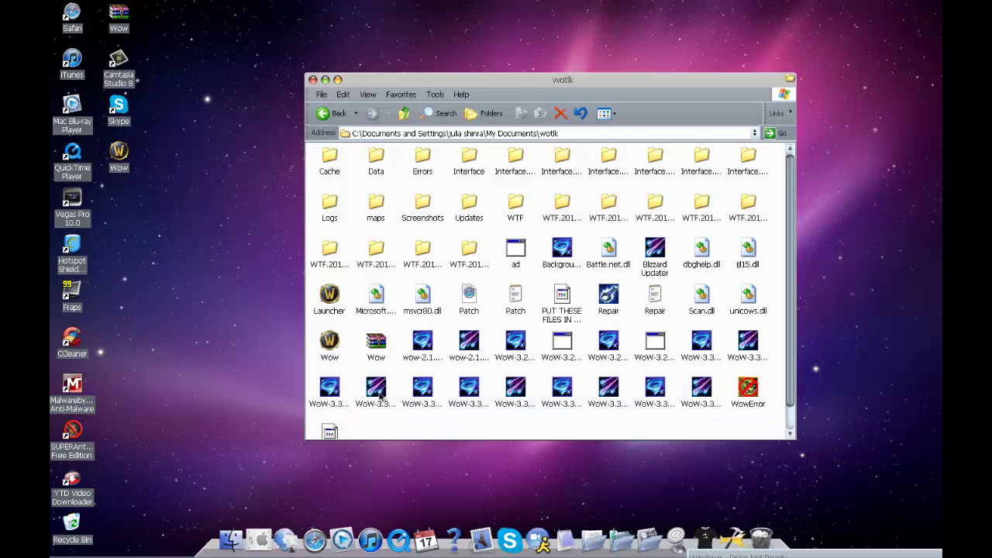
pyautogui.write('wow')
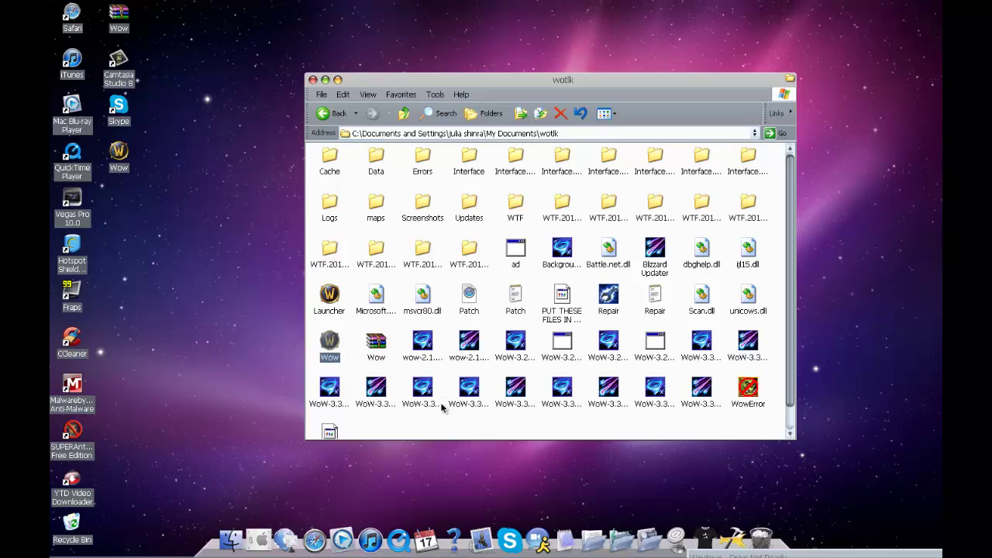
pyautogui.rightClick(524, 421)
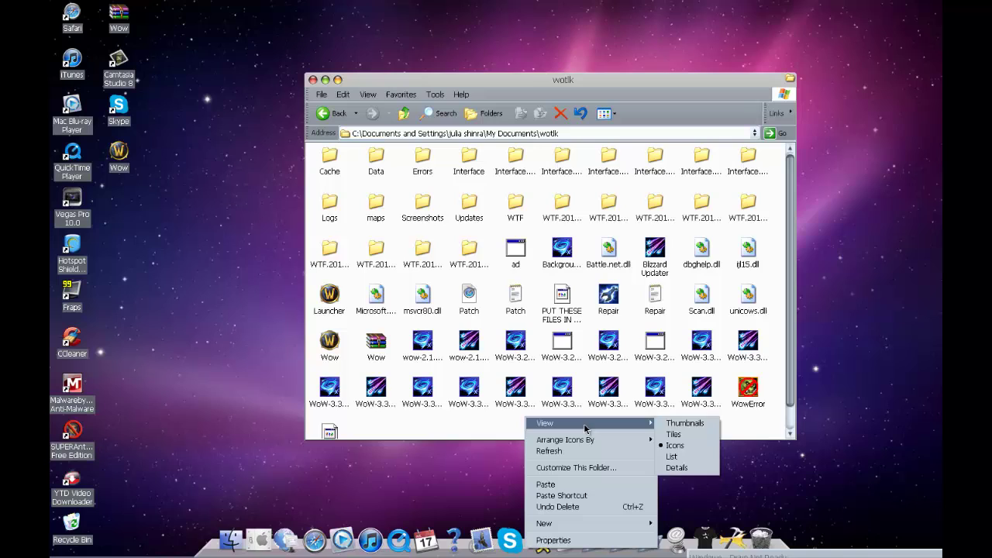
pyautogui.click(489, 428)
pyautogui.click(540, 343)
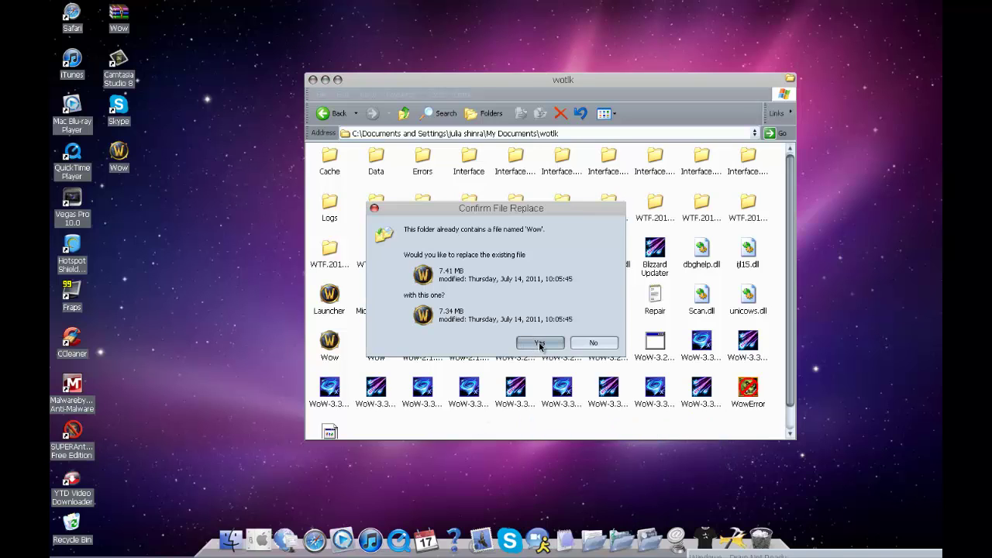
pyautogui.moveTo(527, 415); pyautogui.dragTo(327, 335)
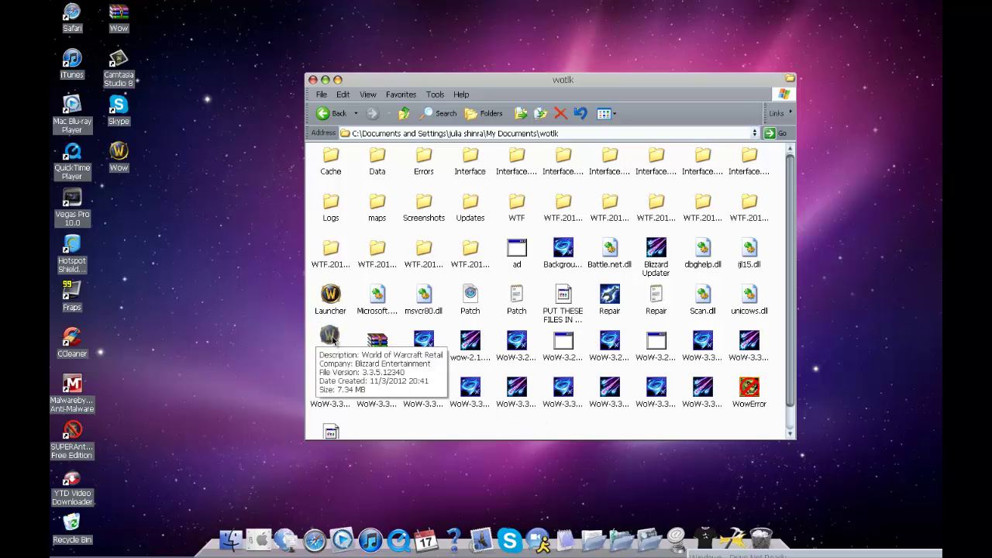
# Launch the replaced Wow program and bring the World of Warcraft window to the front
pyautogui.doubleClick(330, 338)
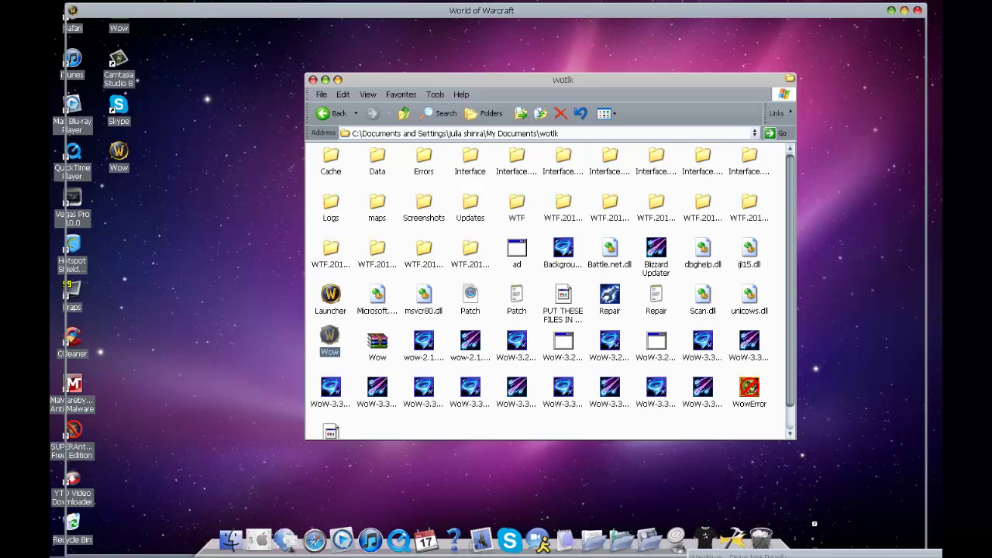
pyautogui.click(809, 555)
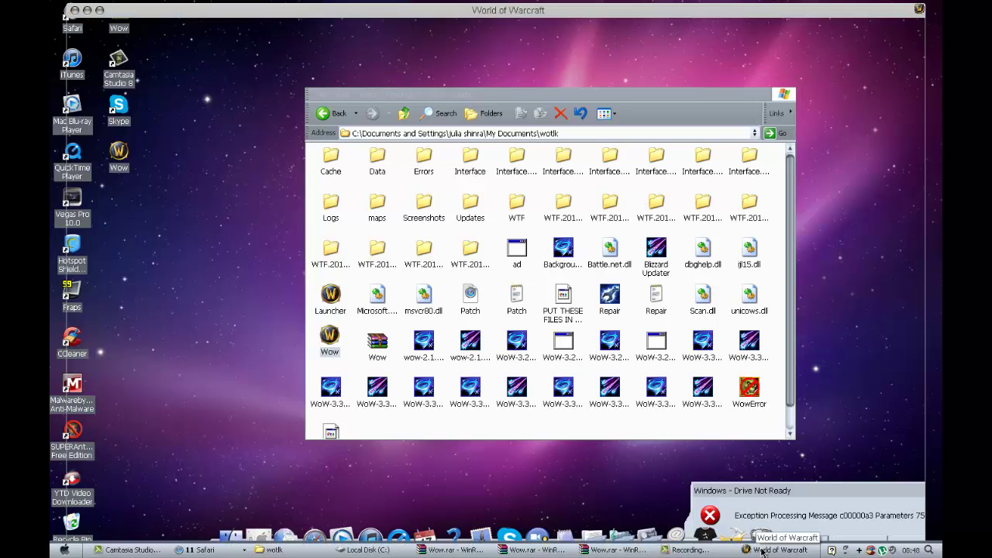
pyautogui.click(762, 550)
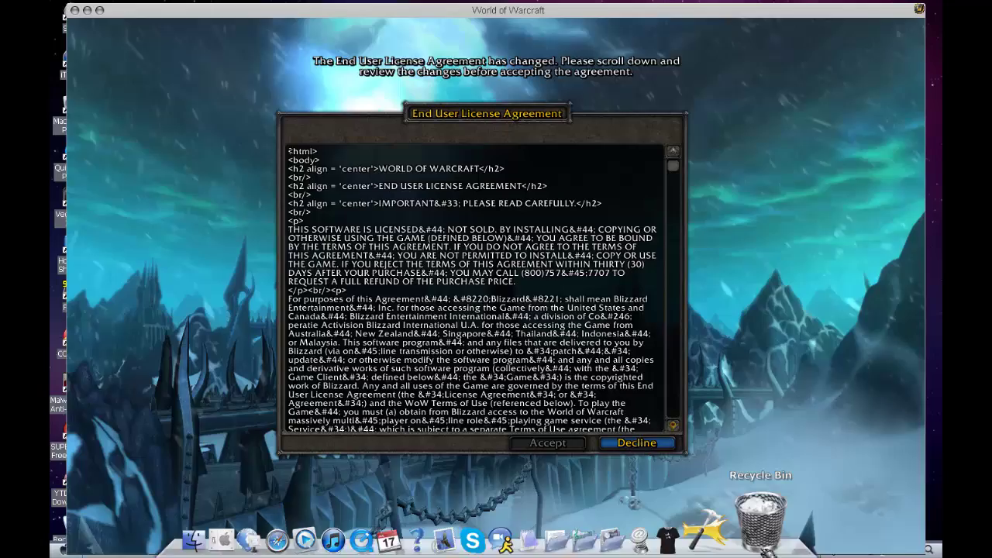
# Scroll to the end of the End User License Agreement and accept it
pyautogui.scroll(-20, 594, 422)
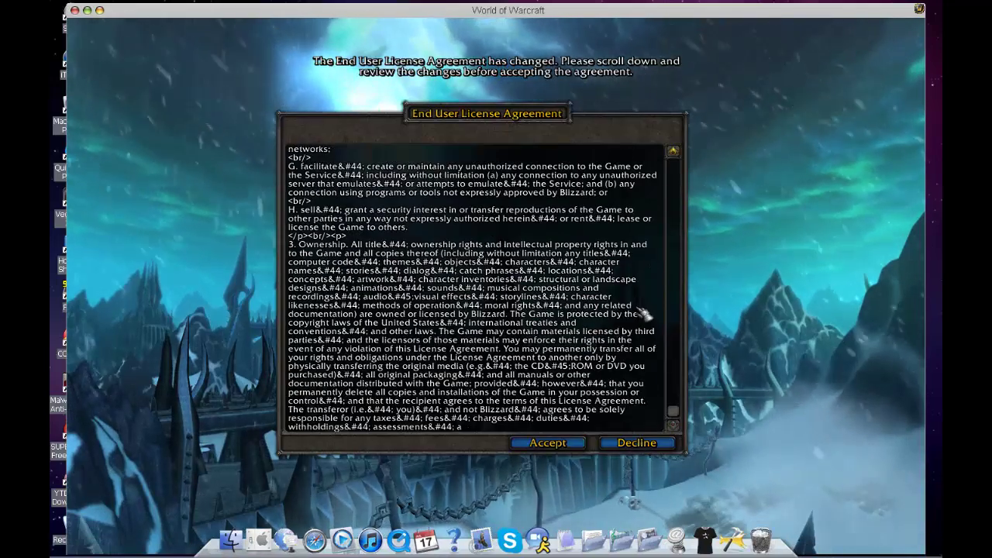
pyautogui.click(547, 442)
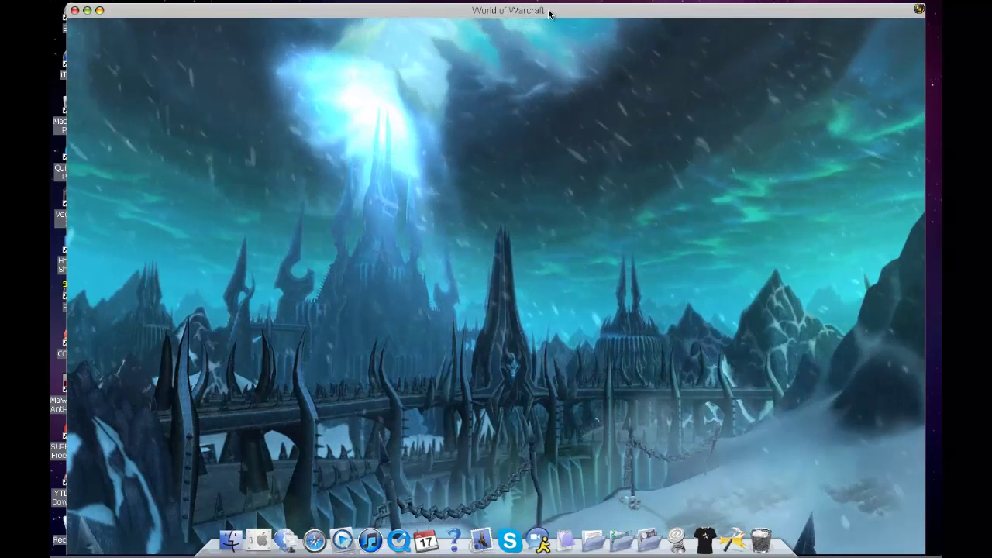
# Return to the game window, enter the account name and password, and submit the login
pyautogui.moveTo(549, 13); pyautogui.dragTo(551, 2)
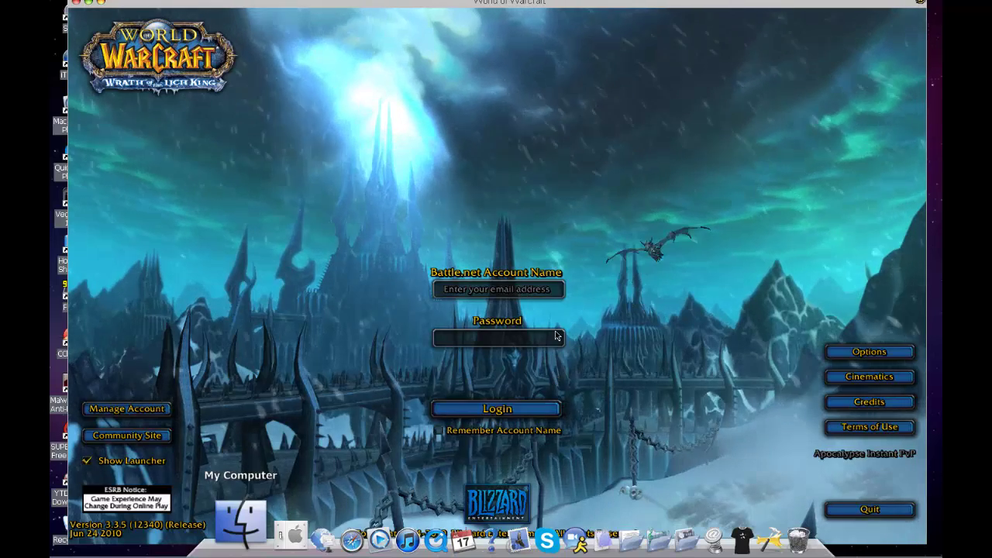
pyautogui.click(271, 550)
pyautogui.click(762, 552)
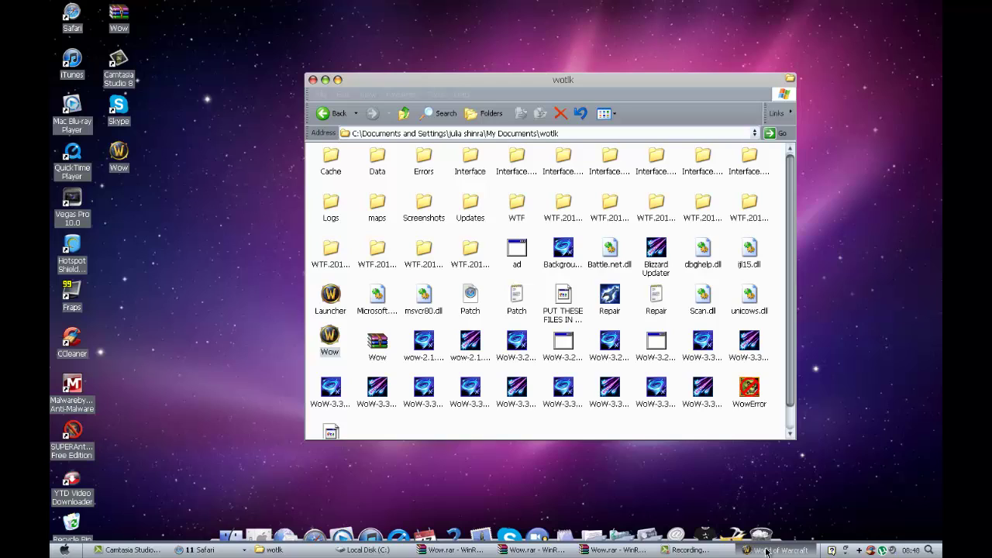
pyautogui.press('Right')
pyautogui.click(770, 552)
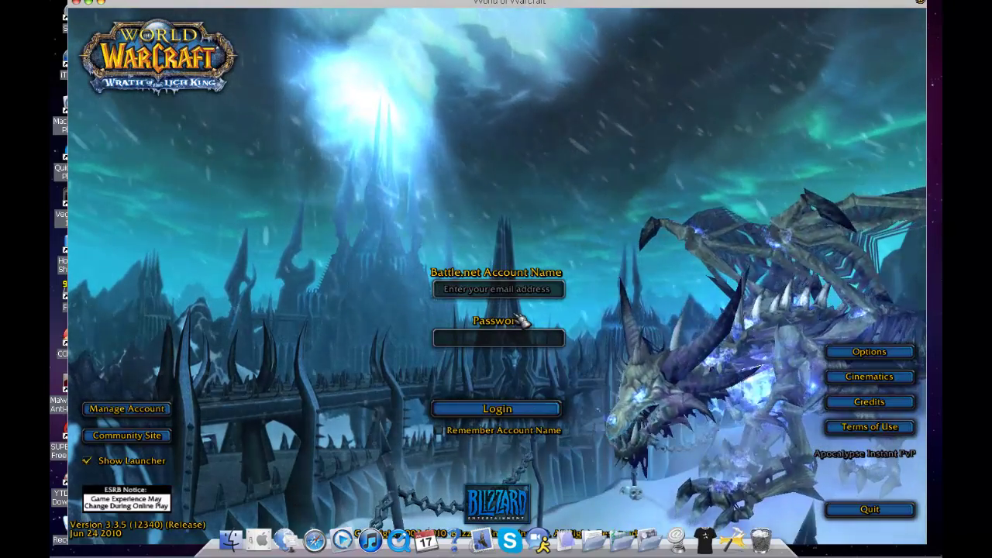
pyautogui.write('hermione')
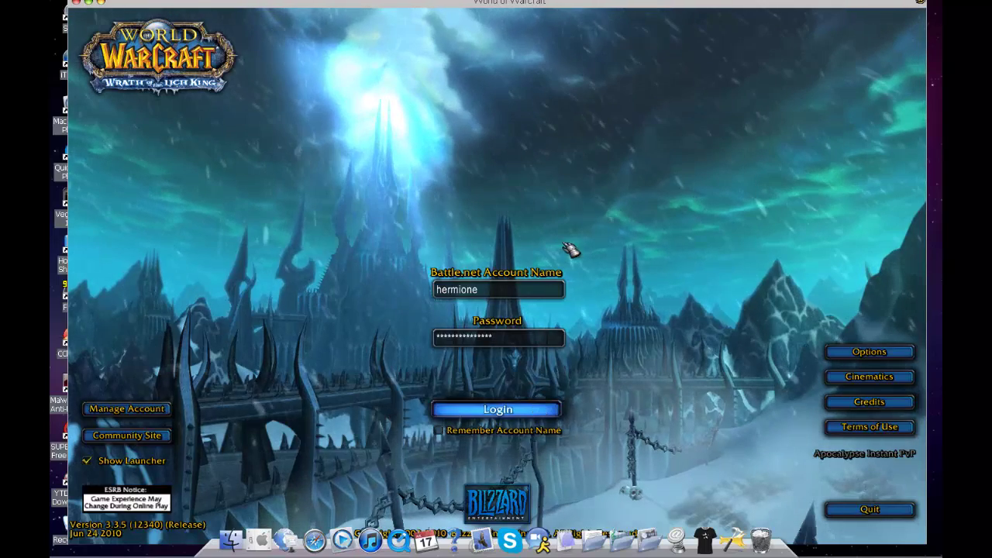
pyautogui.press('Return')
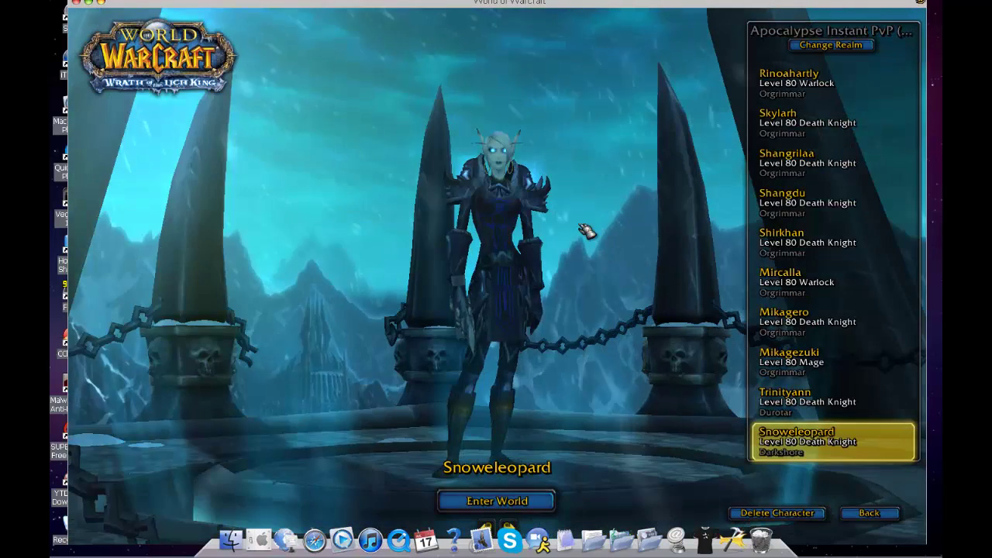
# Rotate the Snoweleopard Death Knight model to profile, then side view, then back toward the camera
pyautogui.moveTo(480, 286); pyautogui.dragTo(546, 328)
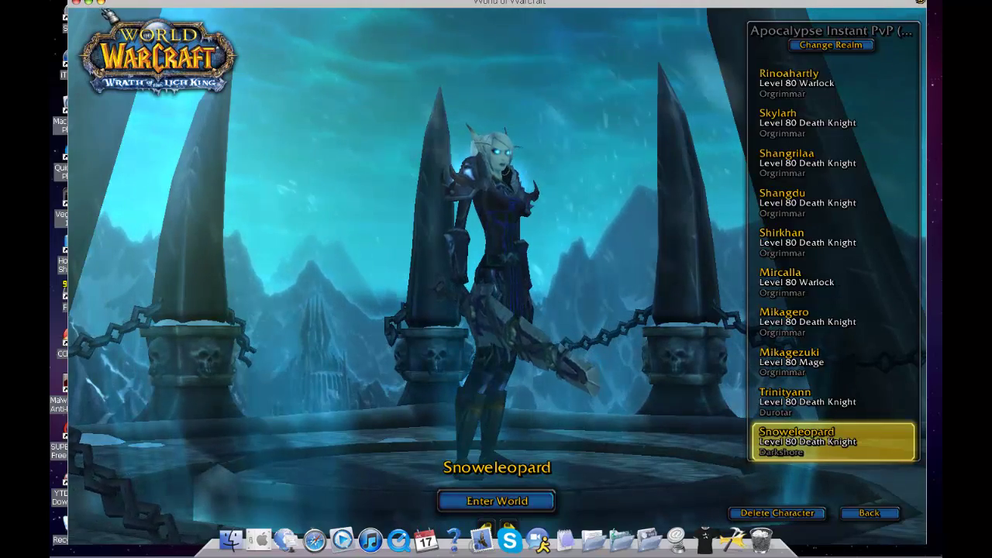
pyautogui.moveTo(543, 275); pyautogui.dragTo(606, 275)
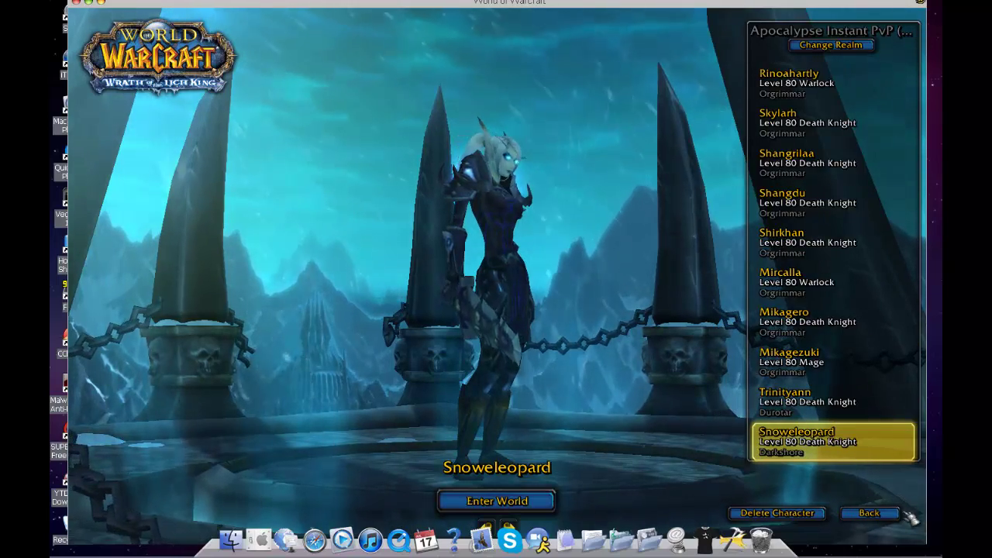
pyautogui.moveTo(380, 191); pyautogui.dragTo(361, 192)
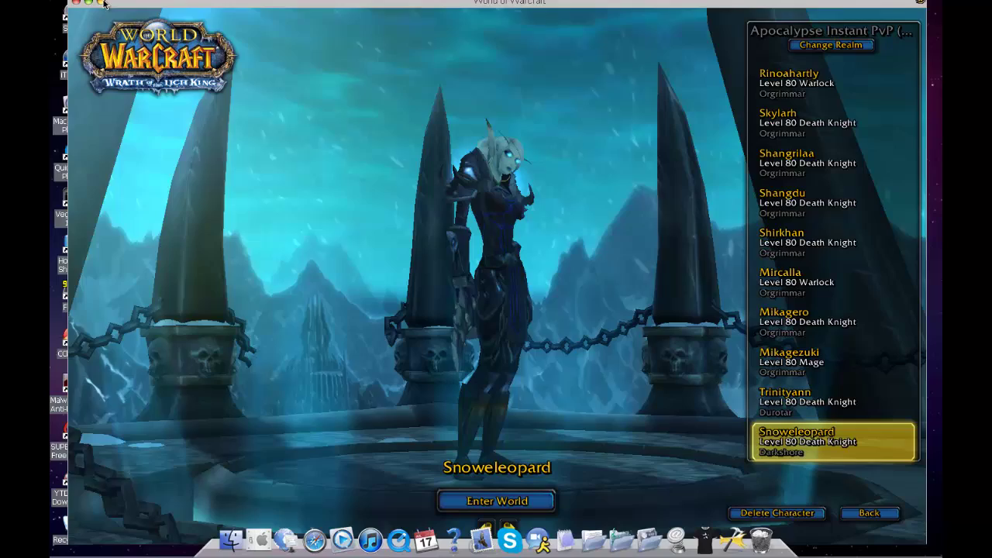